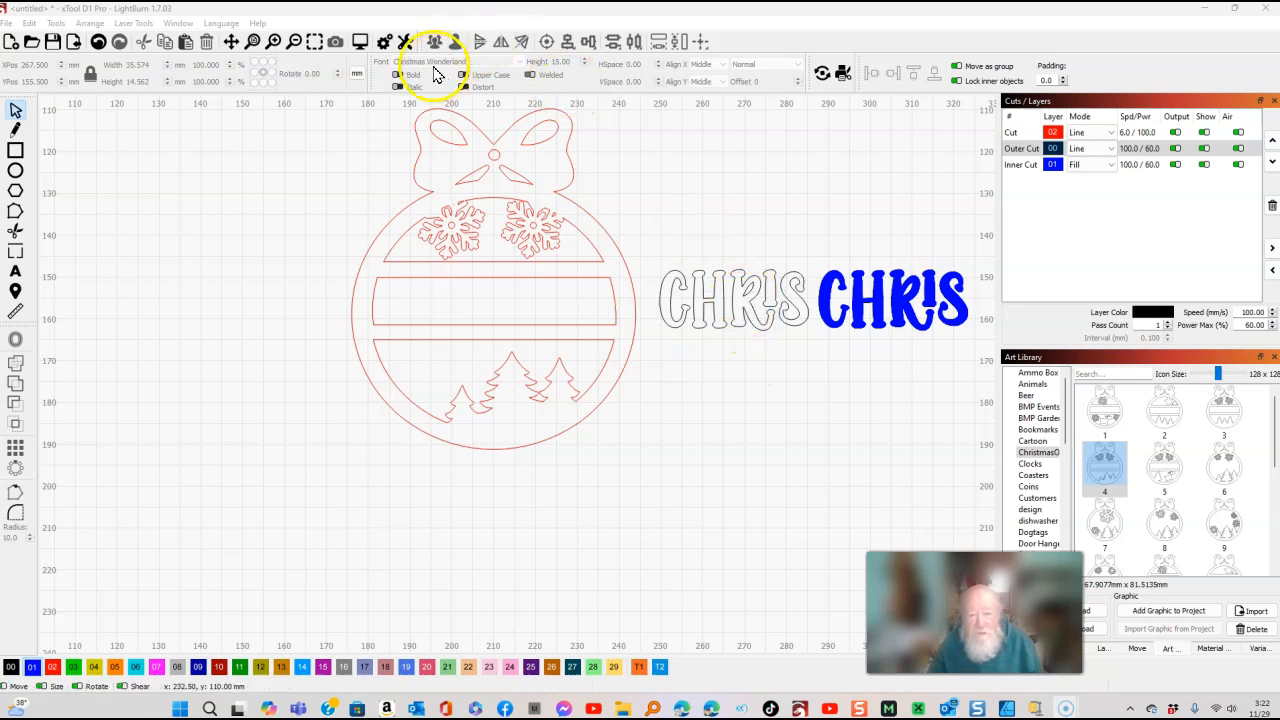
Nudge the outlined CHRIS text leftwards into the ornament's central name band.
{"action": "left_click", "coordinate": [735, 300]}
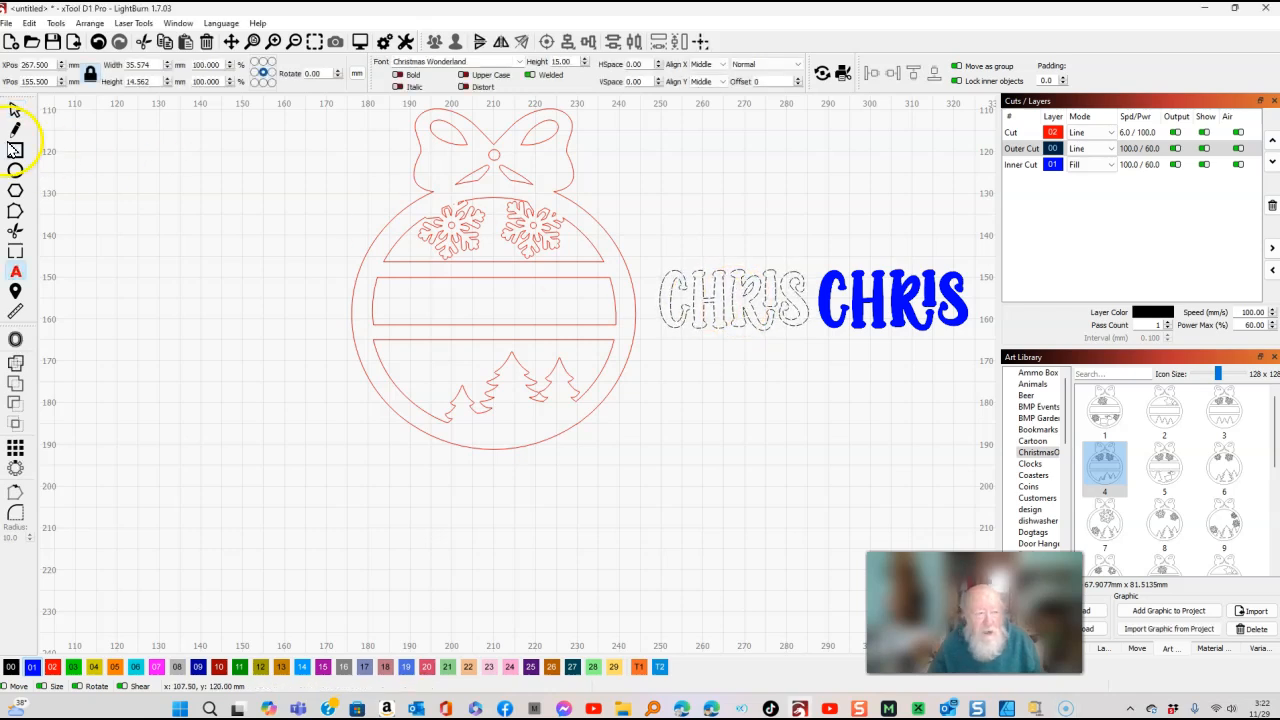
{"action": "left_click", "coordinate": [15, 110]}
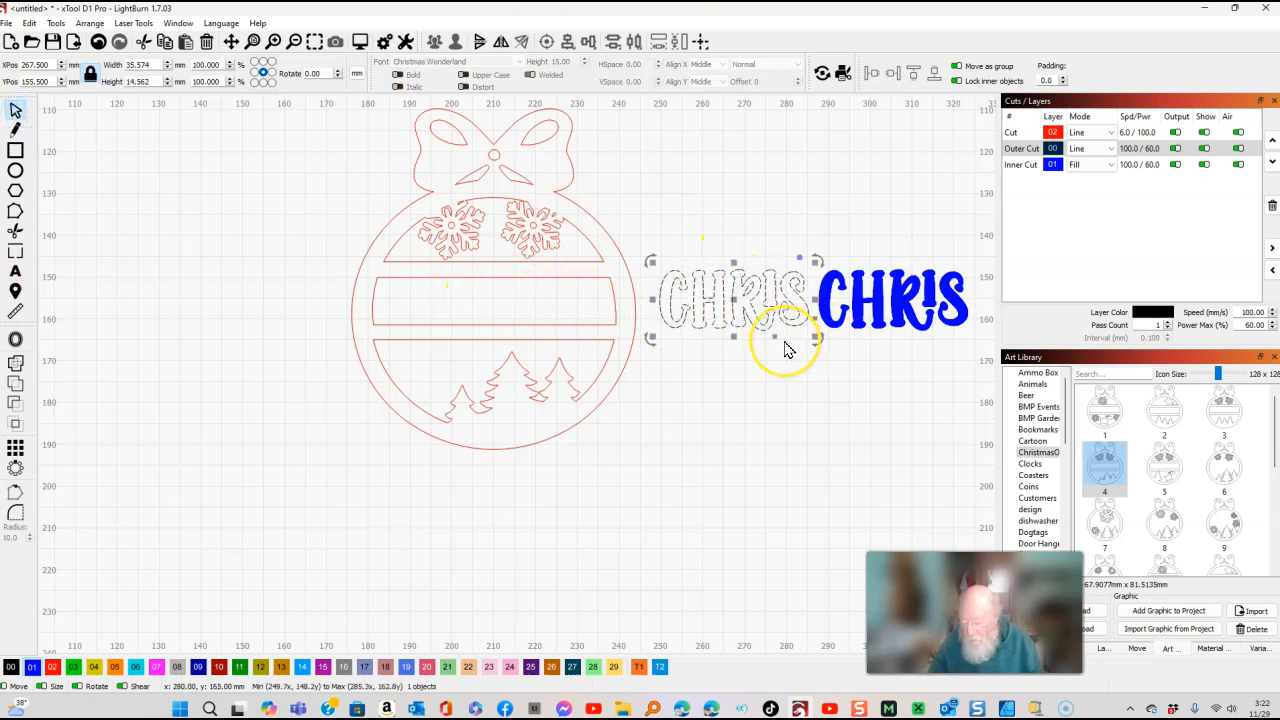
{"action": "key", "text": "Left"}
{"action": "key", "text": "Left"}
{"action": "key", "text": "Left"}
{"action": "key", "text": "Left"}
{"action": "key", "text": "Left"}
{"action": "key", "text": "Left"}
{"action": "key", "text": "Left"}
{"action": "key", "text": "Left"}
{"action": "key", "text": "Left"}
{"action": "key", "text": "Left"}
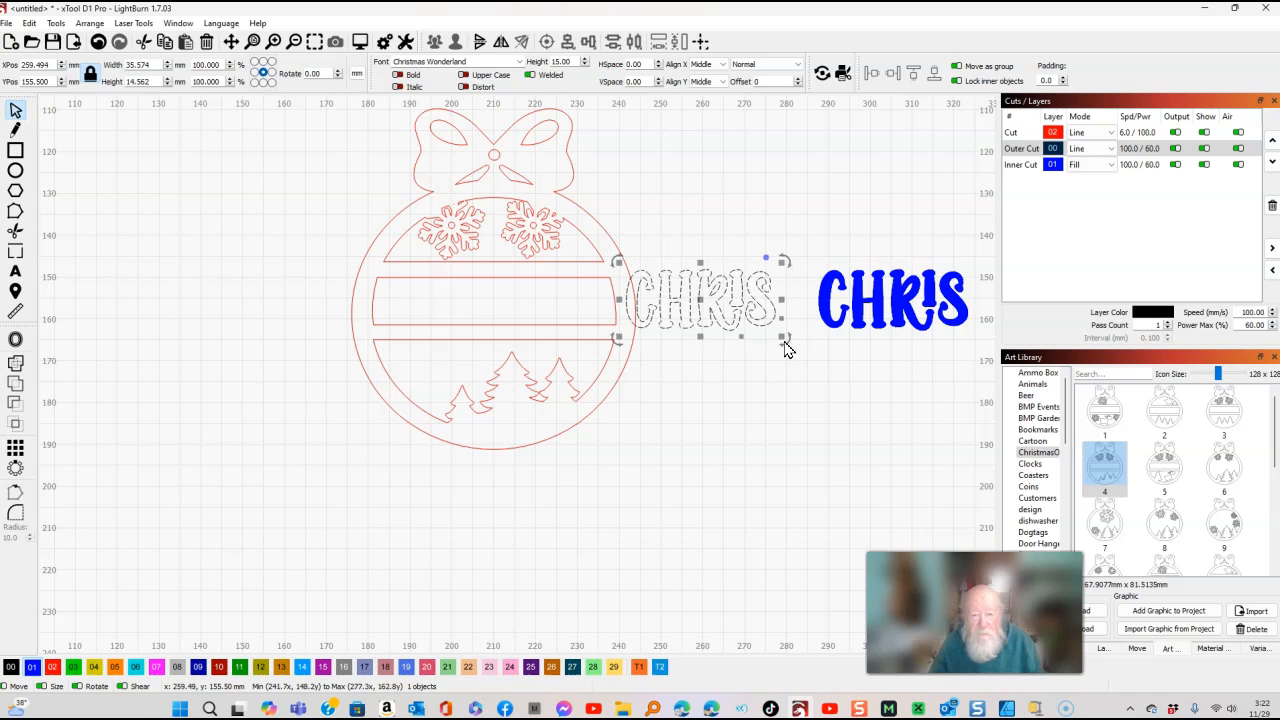
{"action": "key", "text": "Left"}
{"action": "key", "text": "Left"}
{"action": "key", "text": "Left"}
{"action": "key", "text": "Left"}
{"action": "key", "text": "Left"}
{"action": "key", "text": "Left"}
{"action": "key", "text": "Left"}
{"action": "key", "text": "Left"}
{"action": "key", "text": "Left"}
{"action": "key", "text": "Left"}
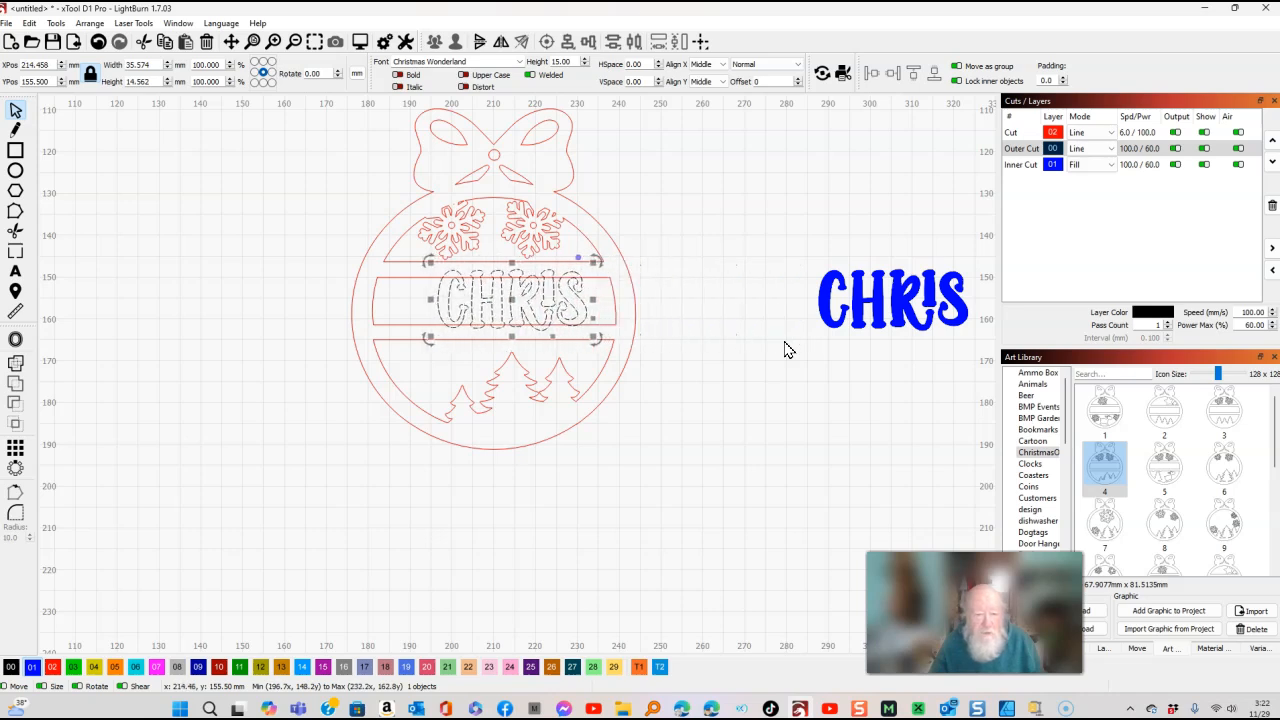
{"action": "key", "text": "Left"}
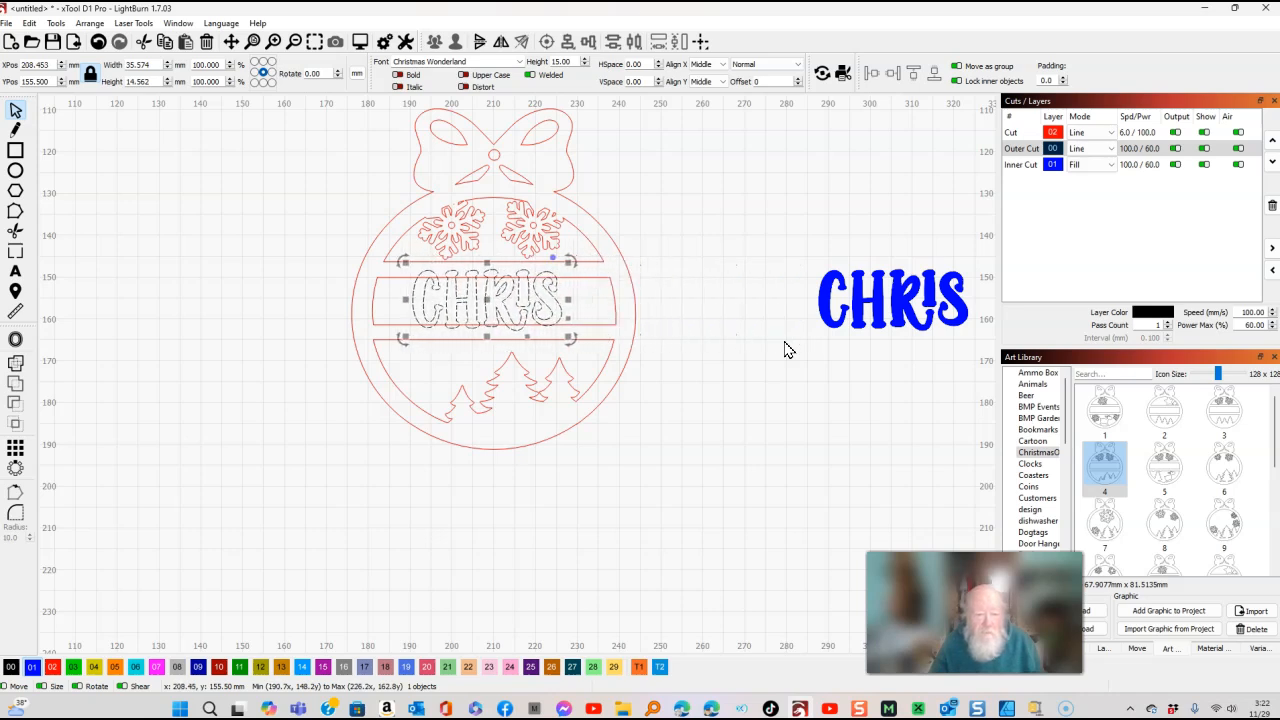
{"action": "key", "text": "Right"}
Select the ornament and outlined text and align them on a common vertical centre line.
{"action": "left_click_drag", "start_coordinate": [714, 478], "coordinate": [278, 133]}
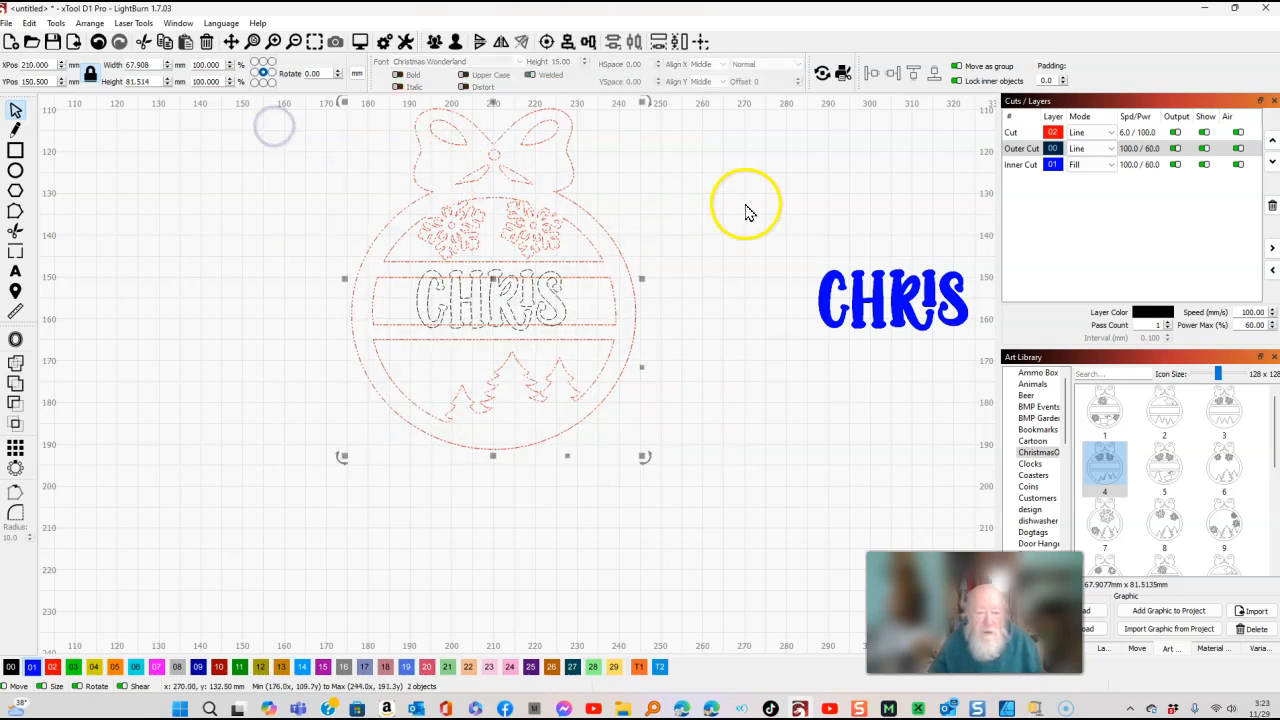
{"action": "left_click", "coordinate": [568, 45]}
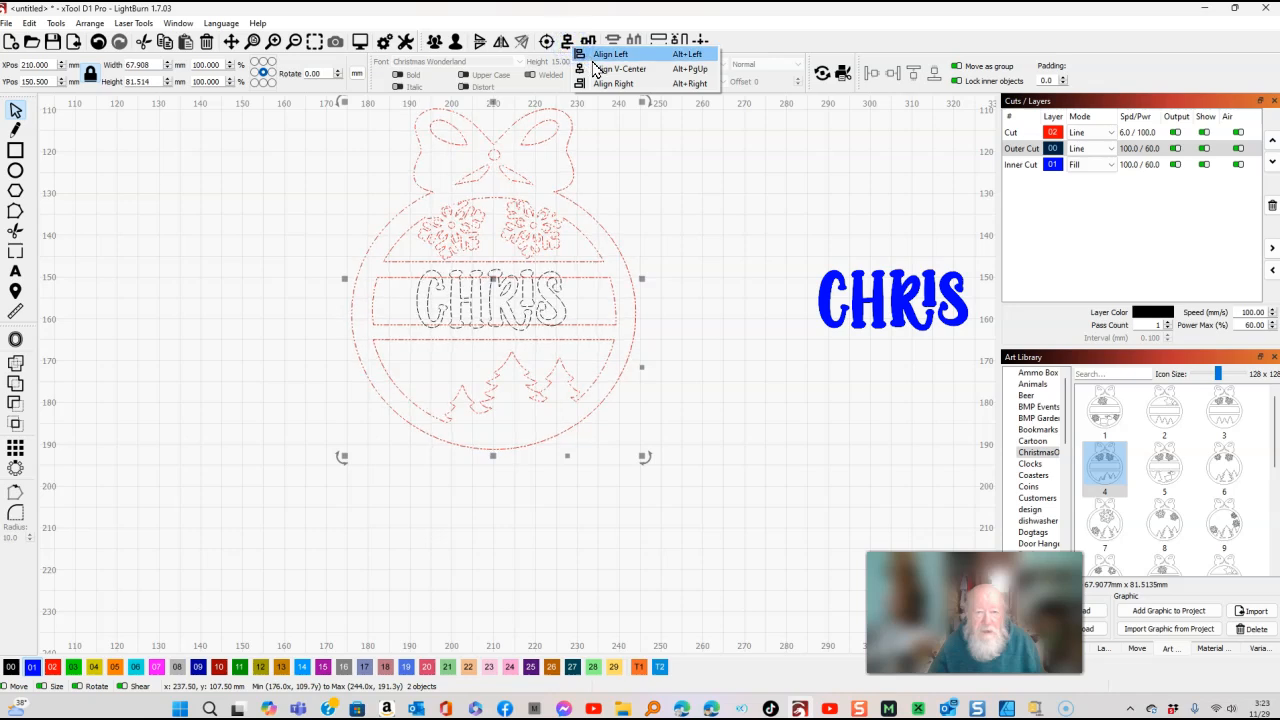
{"action": "left_click", "coordinate": [607, 69]}
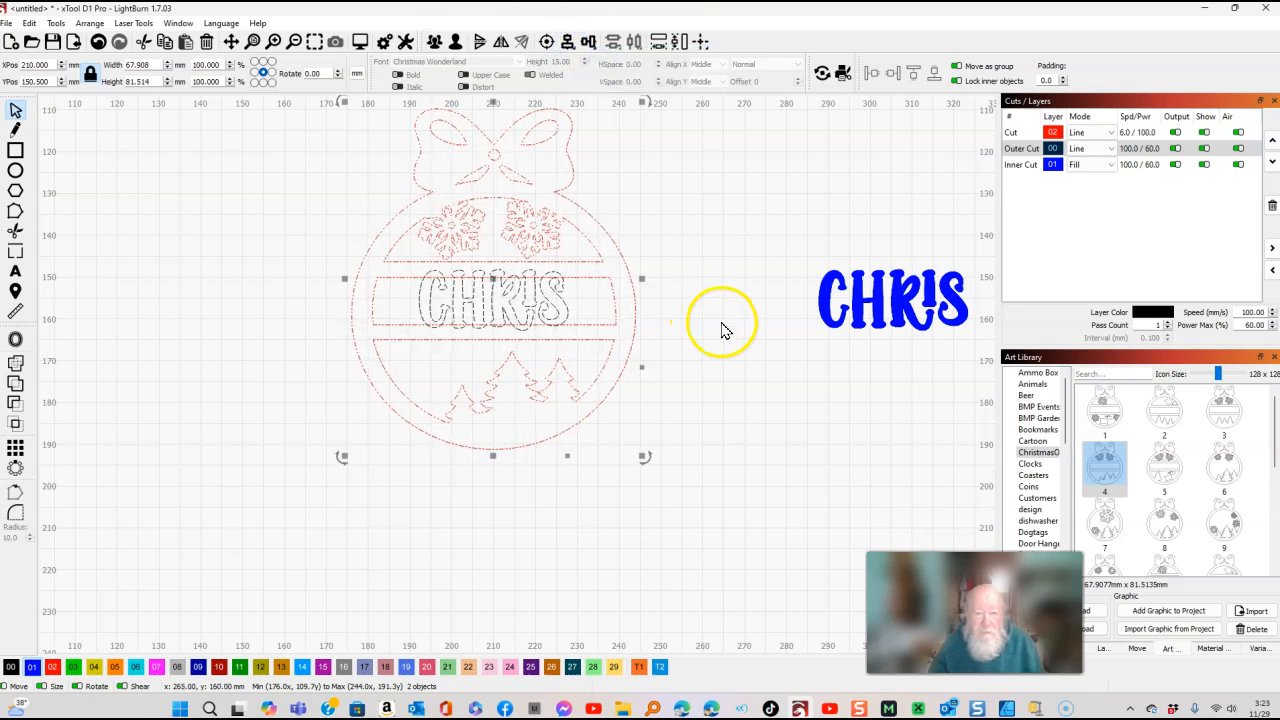
{"action": "left_click", "coordinate": [718, 322]}
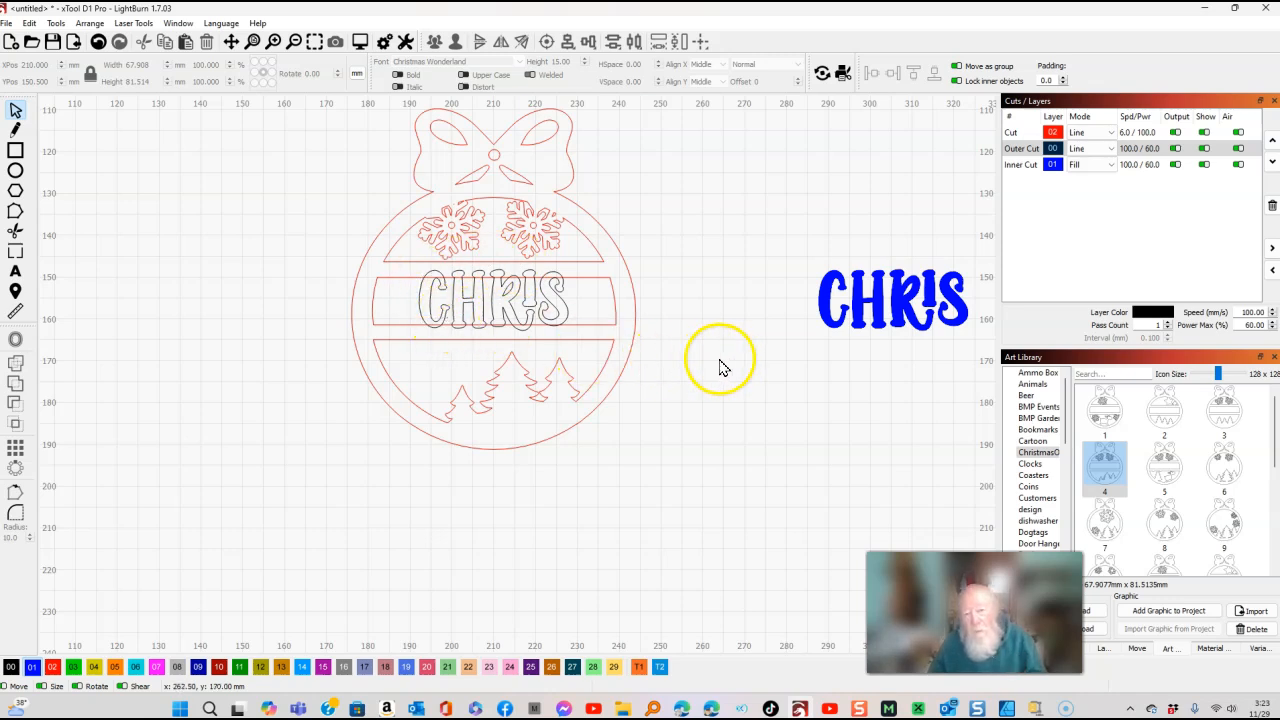
{"action": "left_click", "coordinate": [57, 23]}
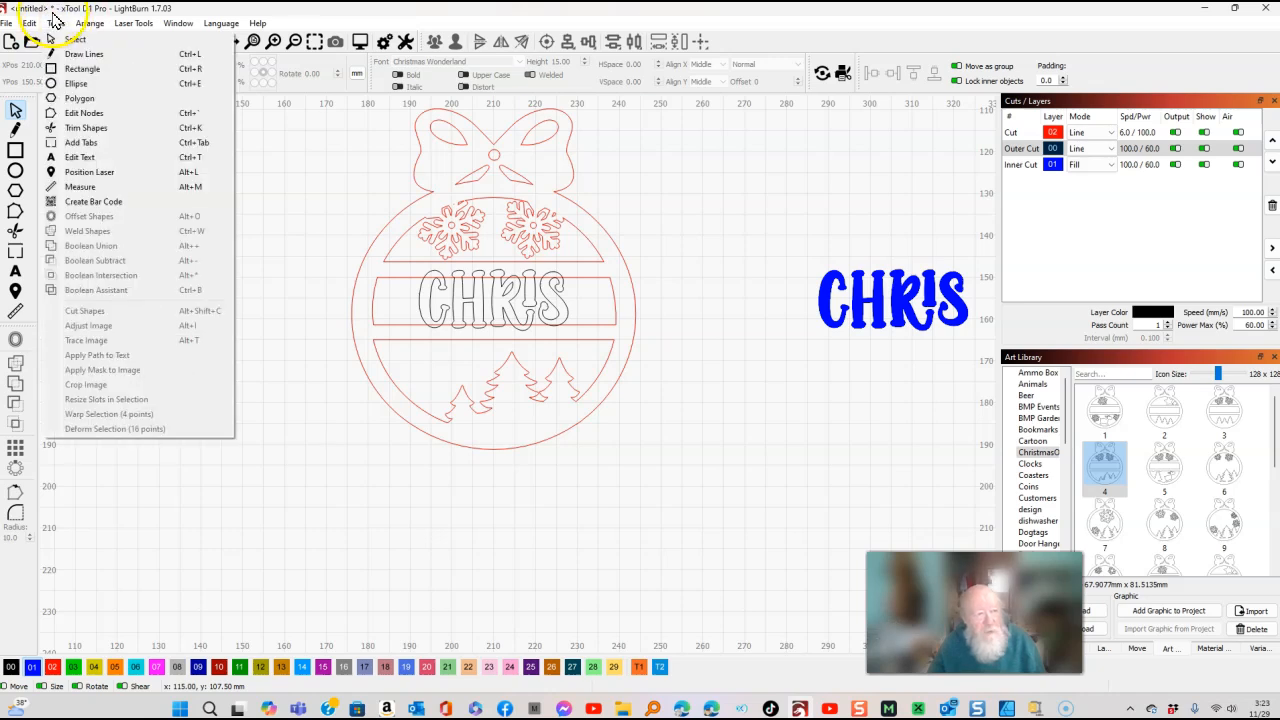
{"action": "mouse_move", "coordinate": [29, 23]}
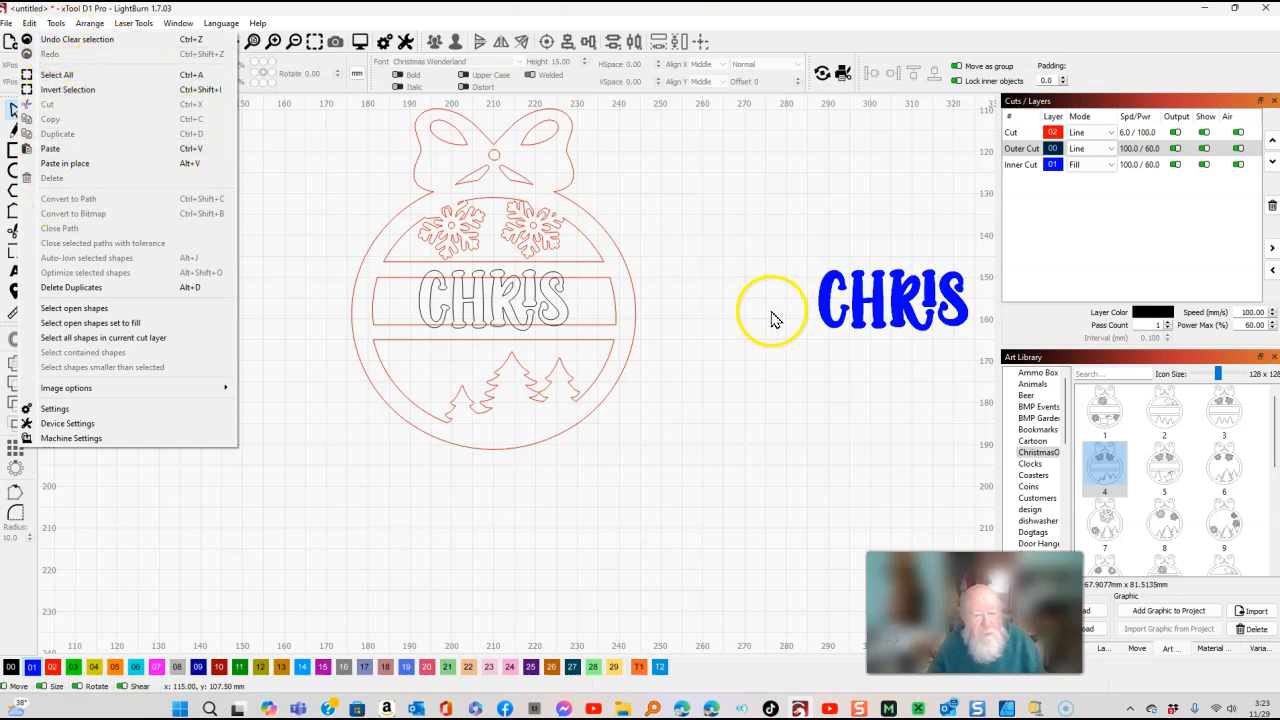
{"action": "left_click", "coordinate": [746, 343]}
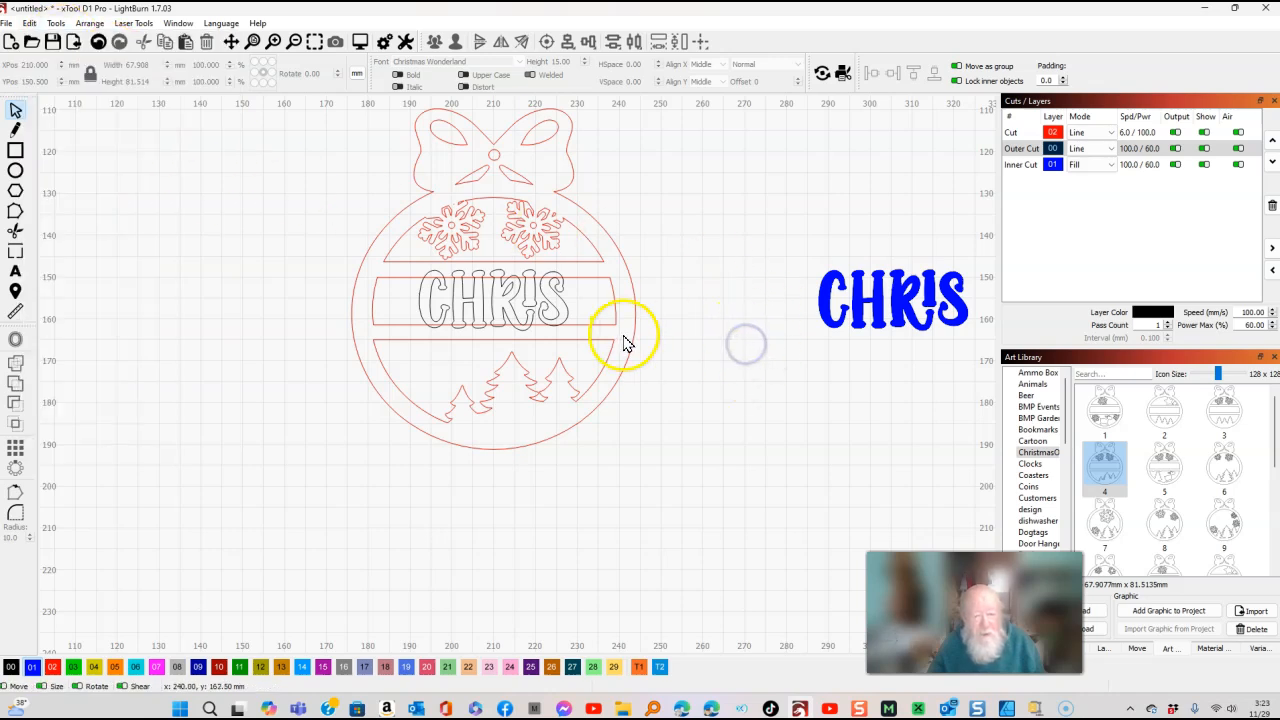
{"action": "left_click_drag", "start_coordinate": [681, 454], "coordinate": [330, 170]}
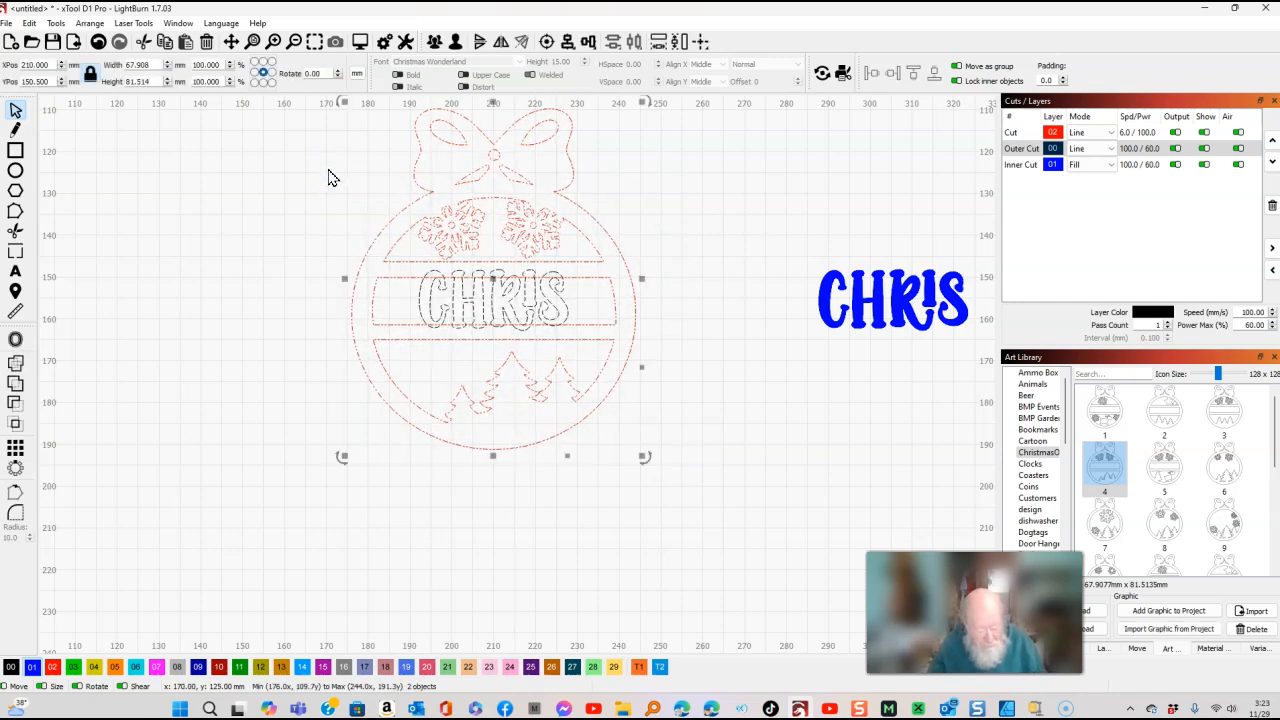
{"action": "key", "text": "ctrl+b"}
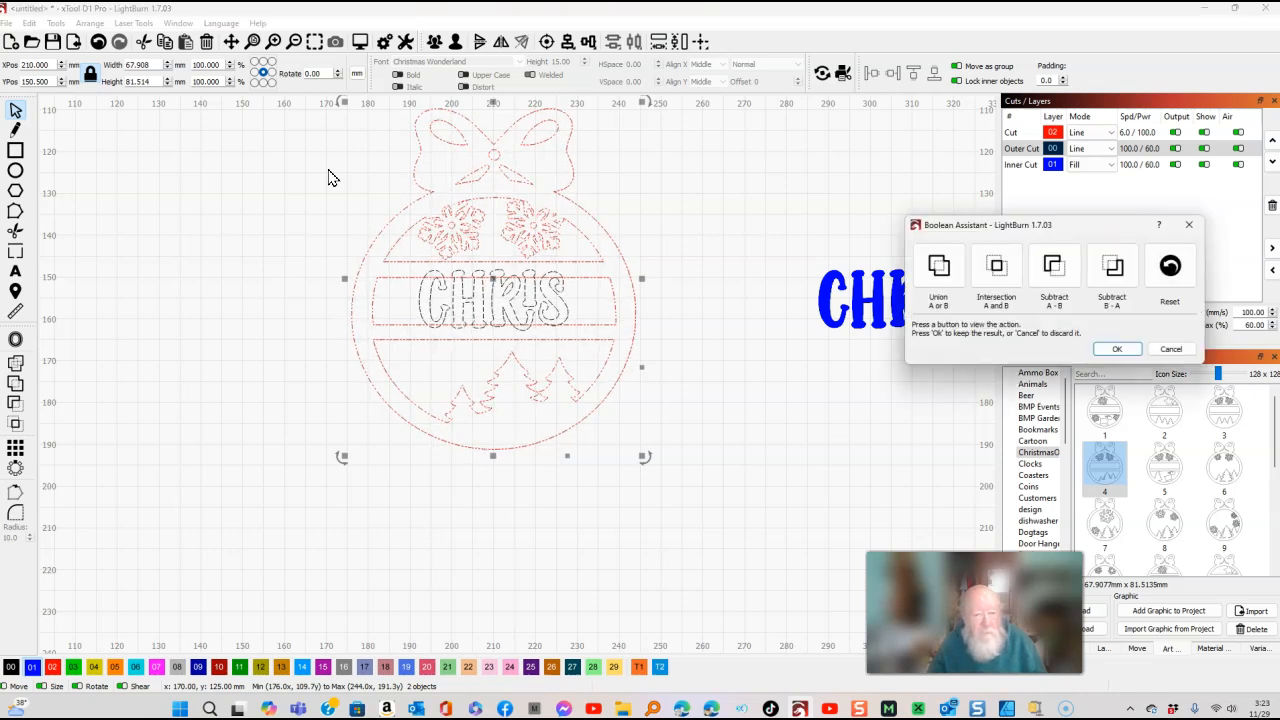
{"action": "left_click", "coordinate": [992, 265]}
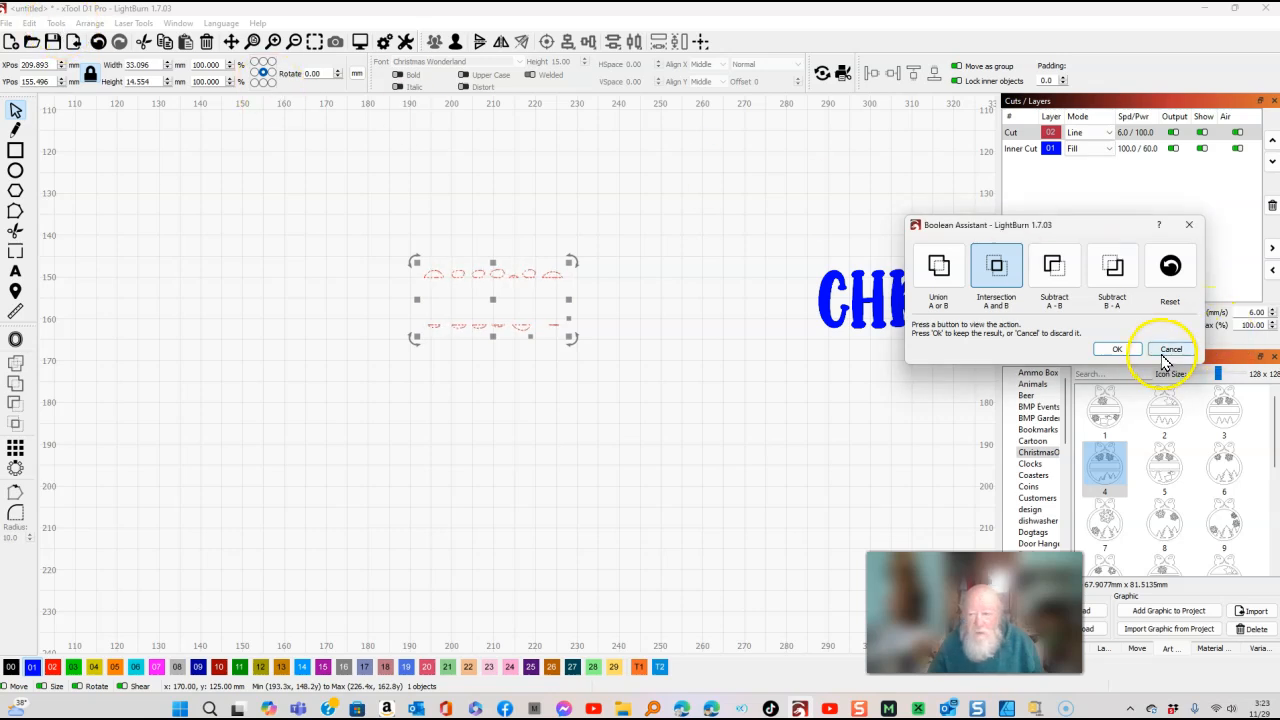
{"action": "left_click", "coordinate": [1170, 349]}
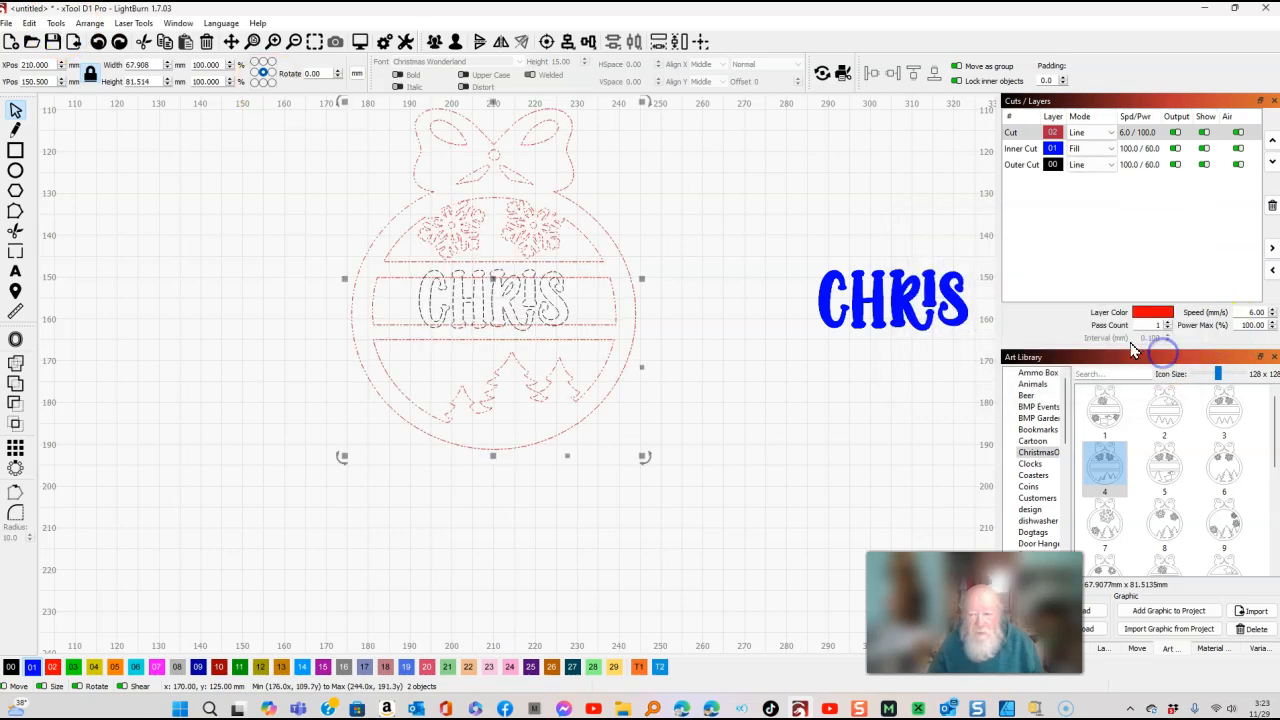
Compare the Boolean Assistant options on the ornament and outlined text, then apply a Union of both.
{"action": "left_click", "coordinate": [56, 24]}
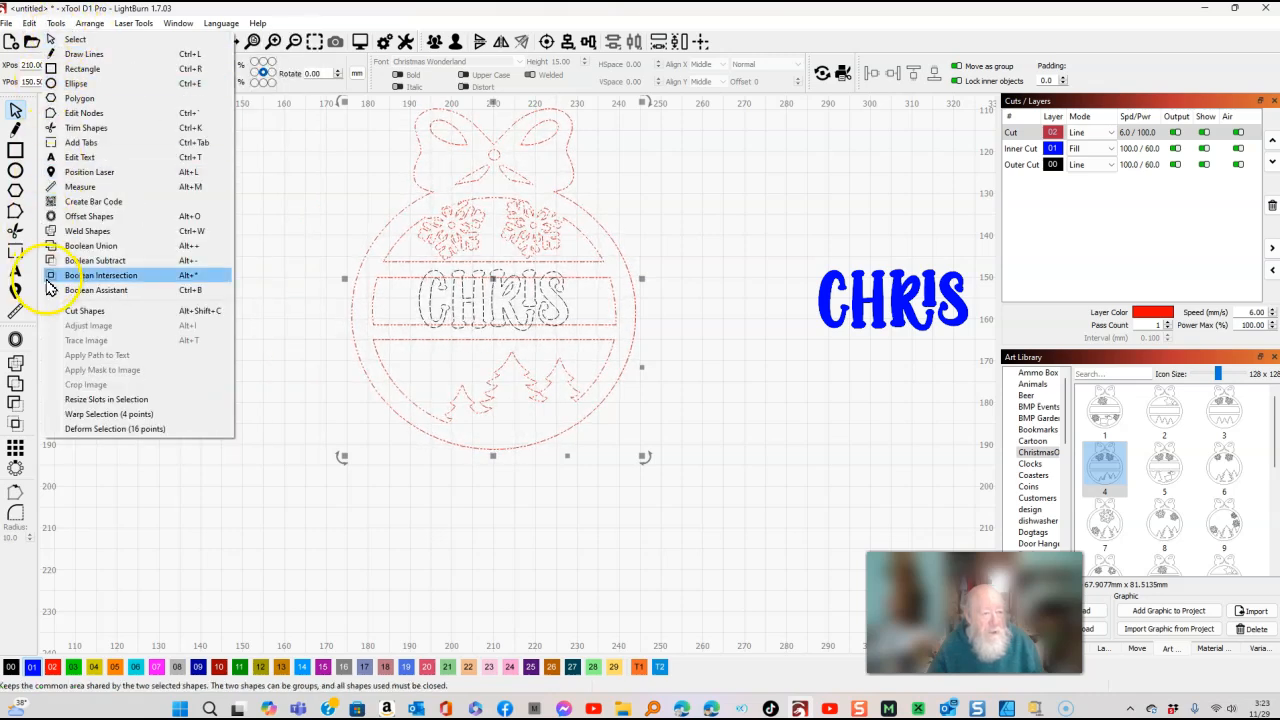
{"action": "left_click", "coordinate": [70, 289]}
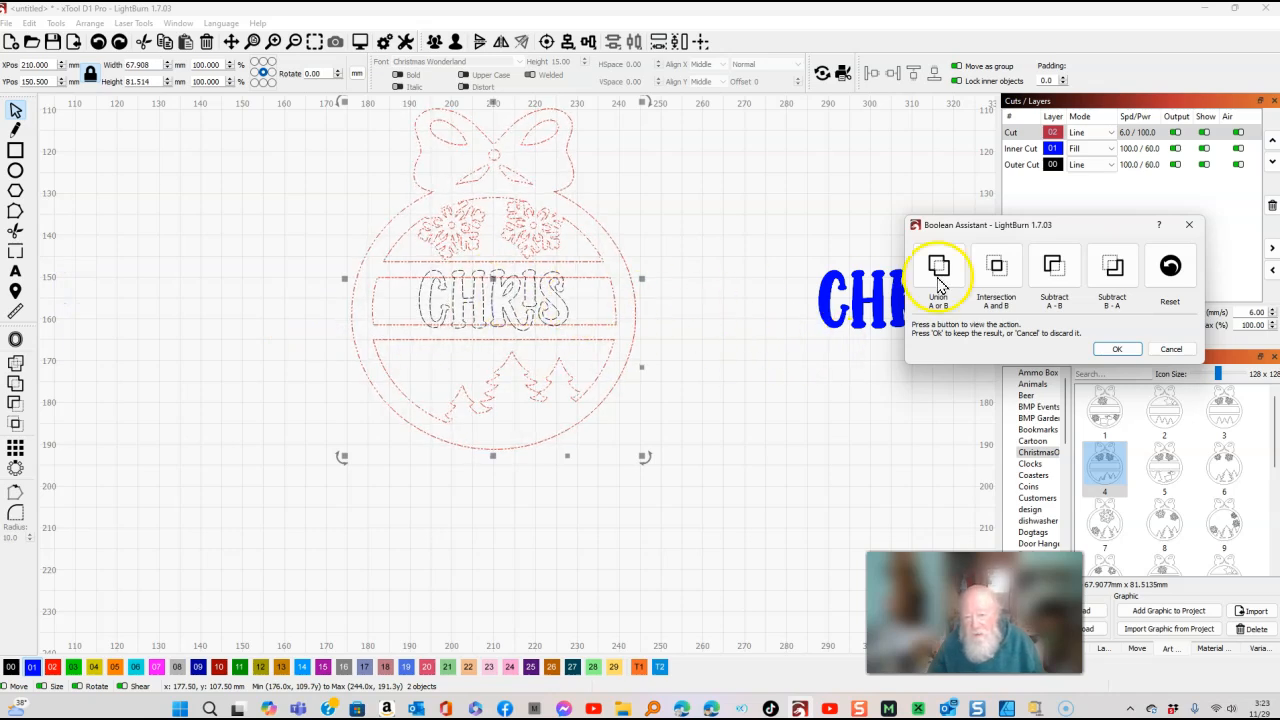
{"action": "left_click", "coordinate": [937, 278]}
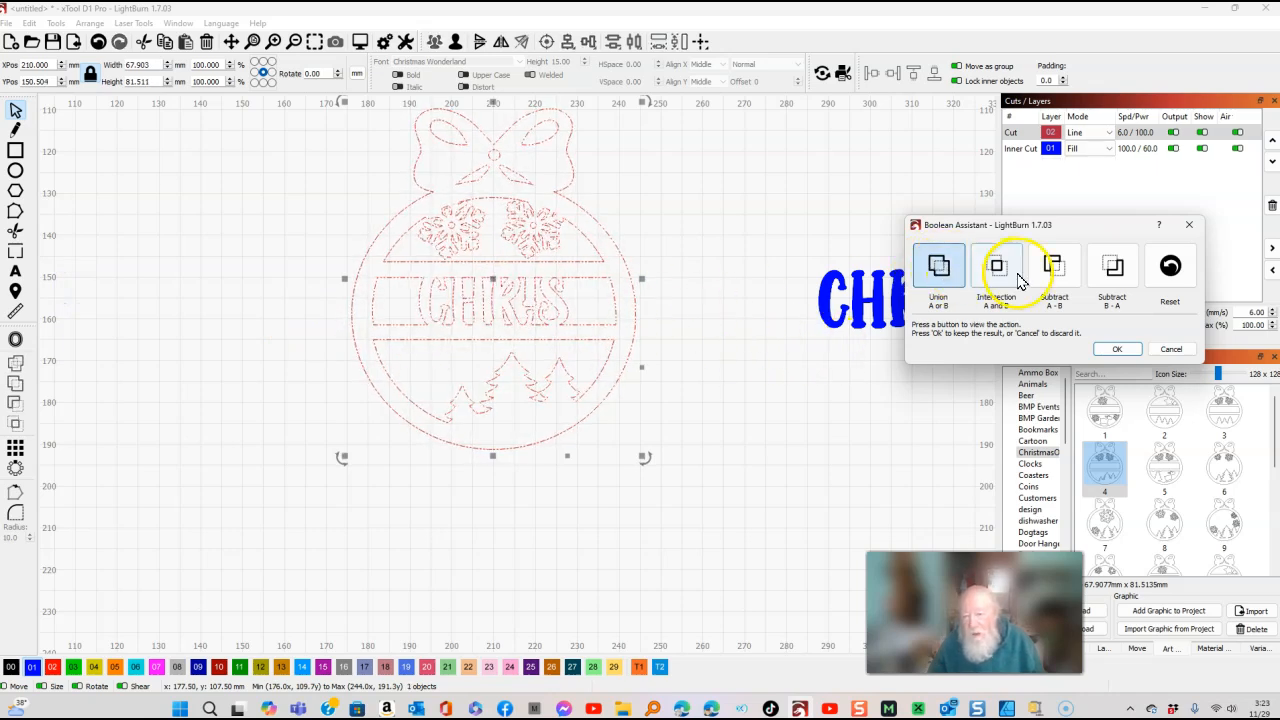
{"action": "left_click", "coordinate": [1118, 278]}
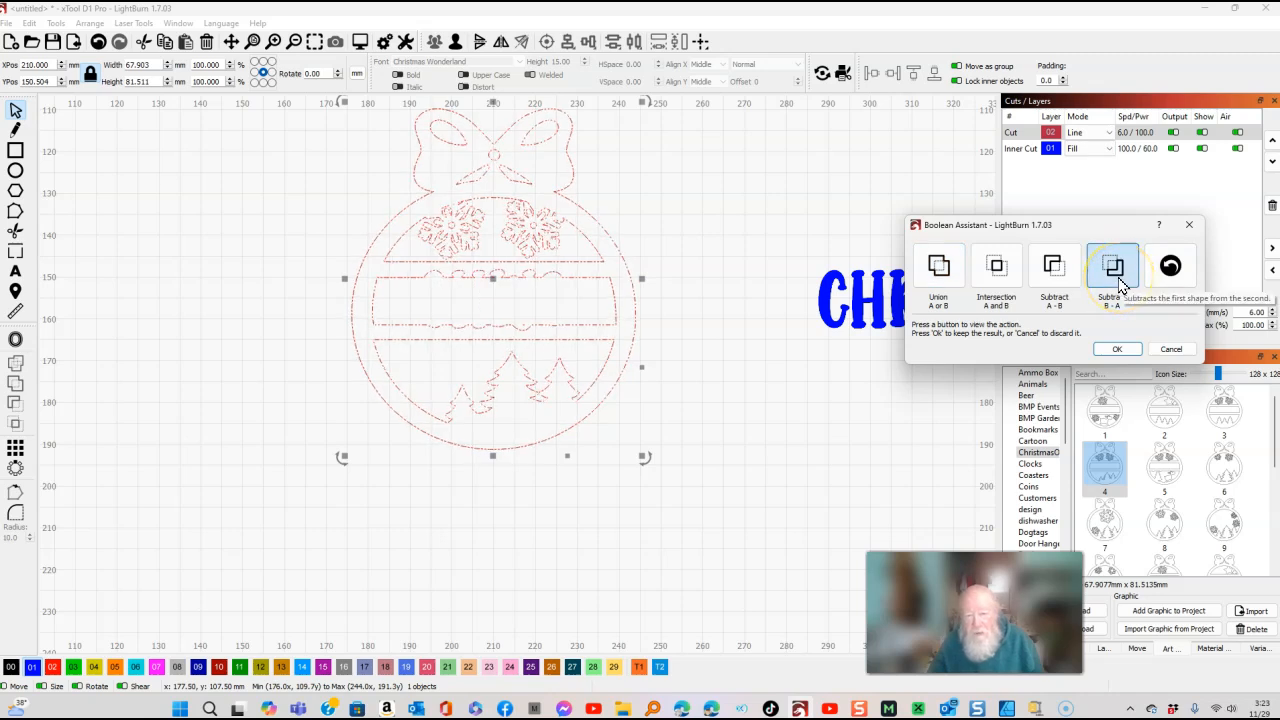
{"action": "left_click", "coordinate": [1053, 268]}
{"action": "left_click", "coordinate": [999, 270]}
{"action": "left_click", "coordinate": [1052, 266]}
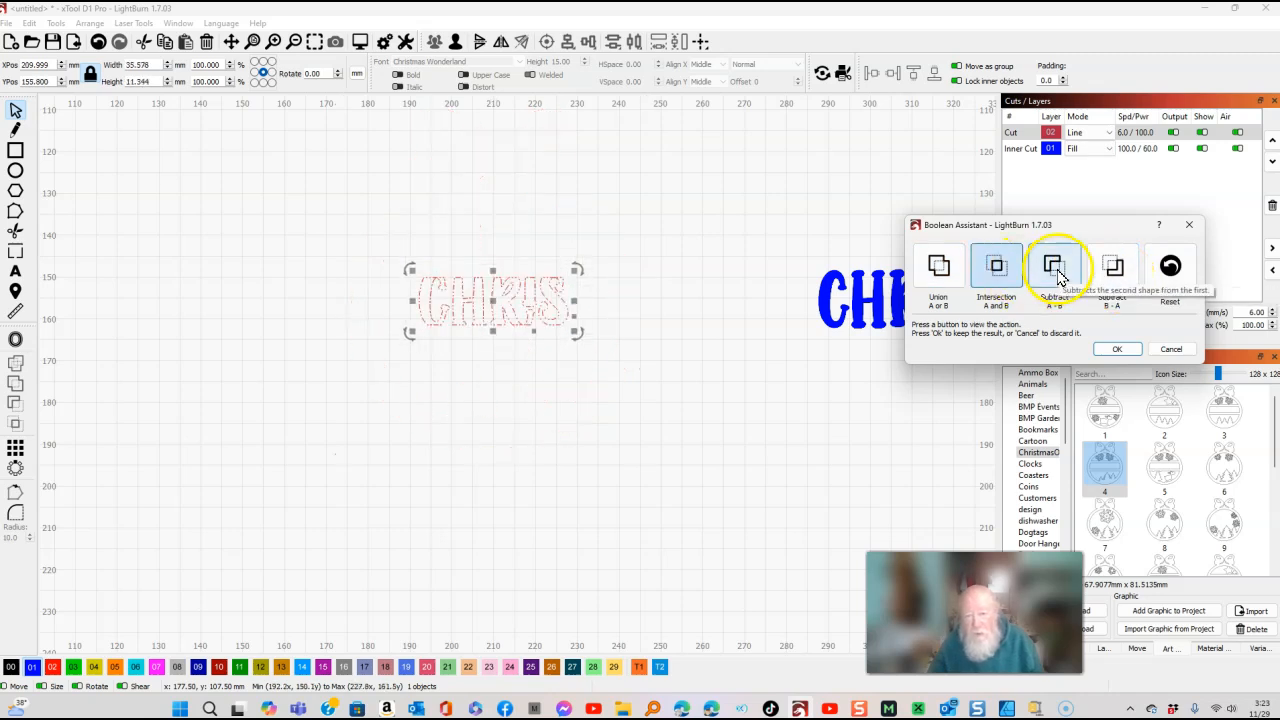
{"action": "left_click", "coordinate": [1006, 278]}
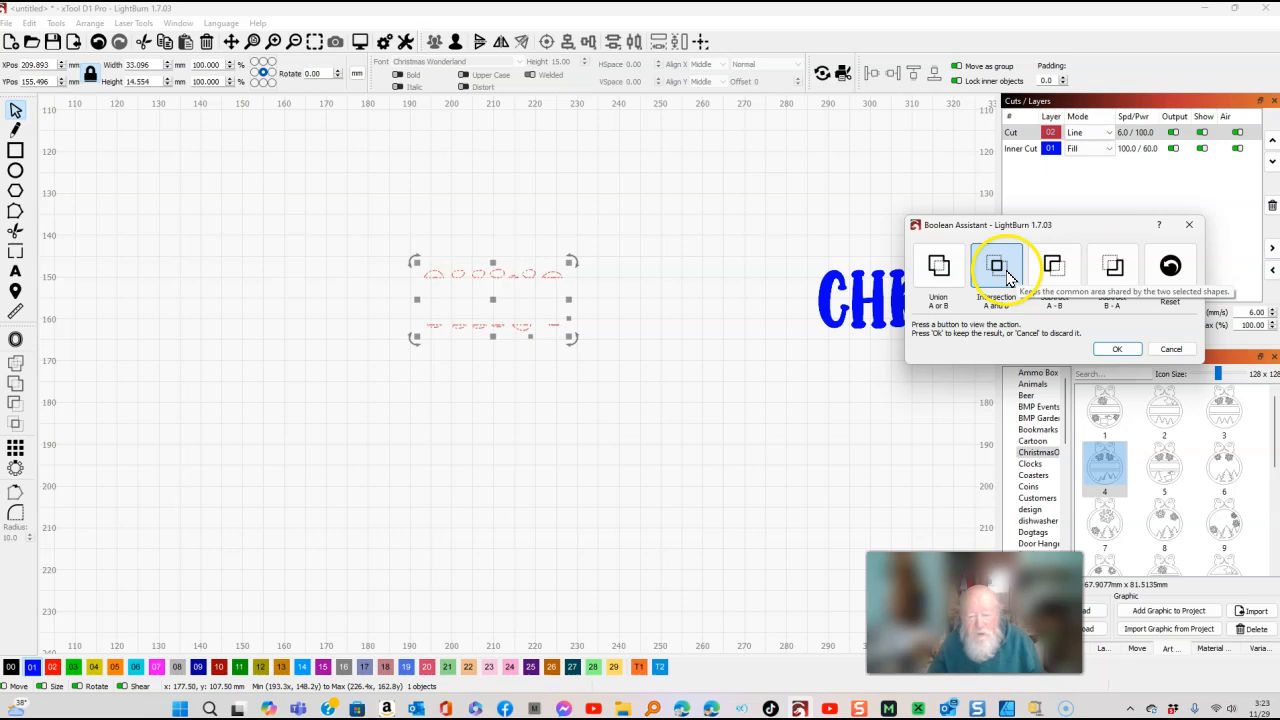
{"action": "left_click", "coordinate": [938, 272]}
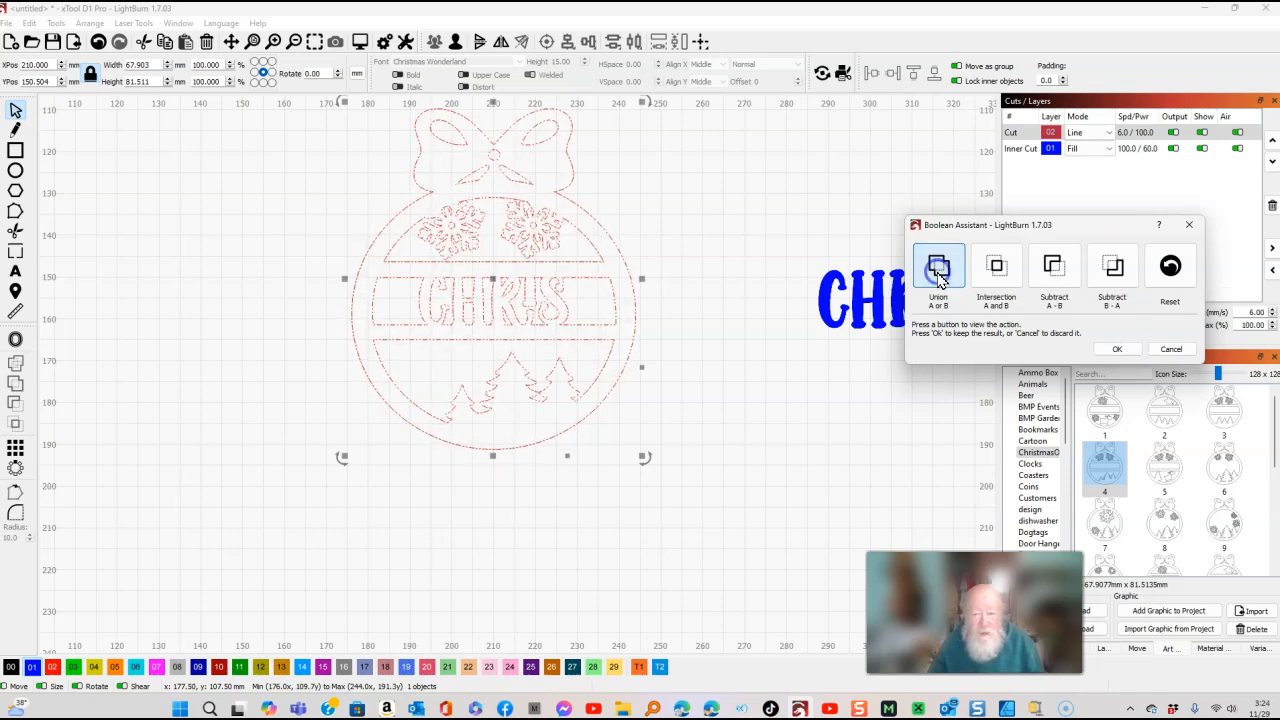
{"action": "left_click", "coordinate": [1119, 349]}
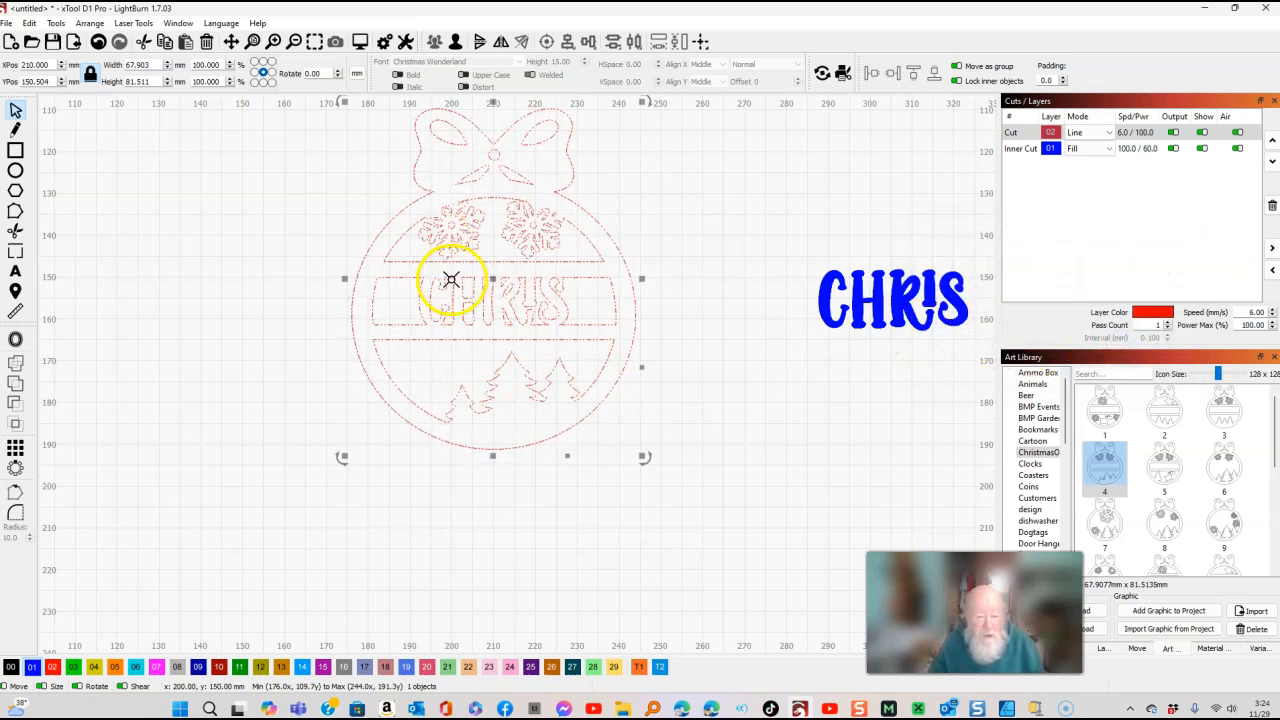
Select the blue filled CHRIS text with the ornament and align it on the ornament's vertical centre line.
{"action": "left_click", "coordinate": [708, 288]}
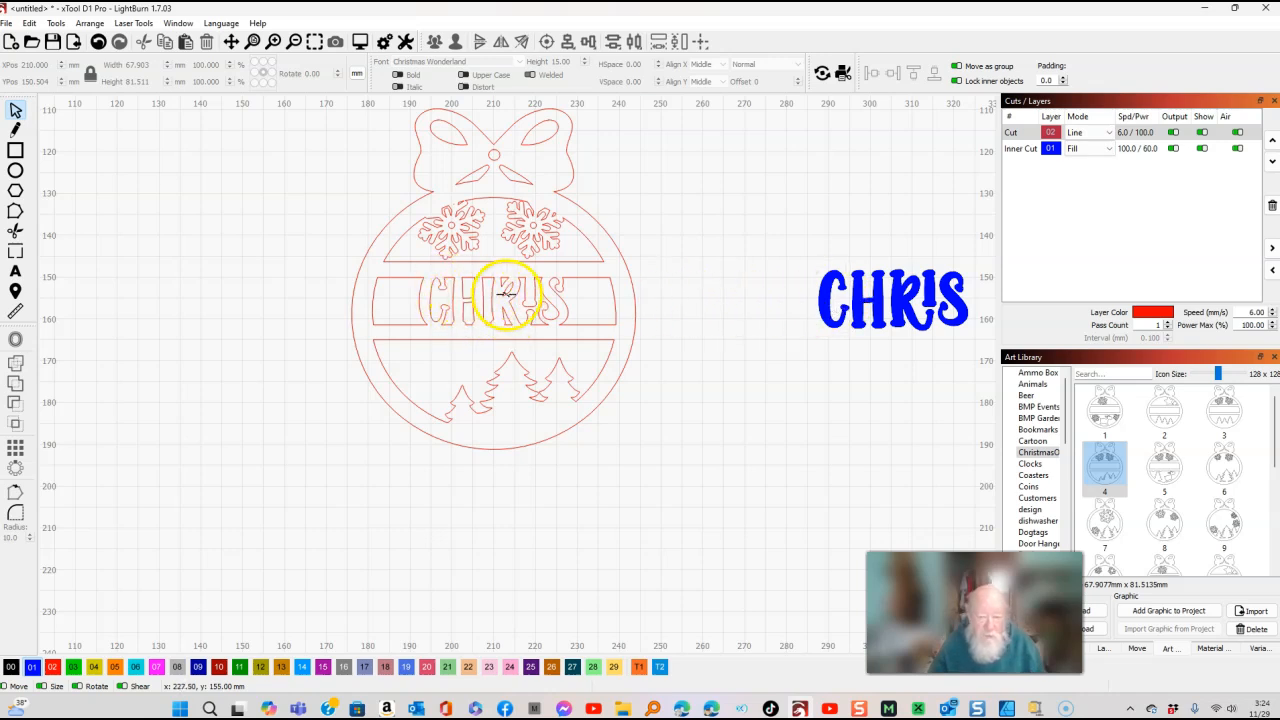
{"action": "double_click", "coordinate": [818, 295]}
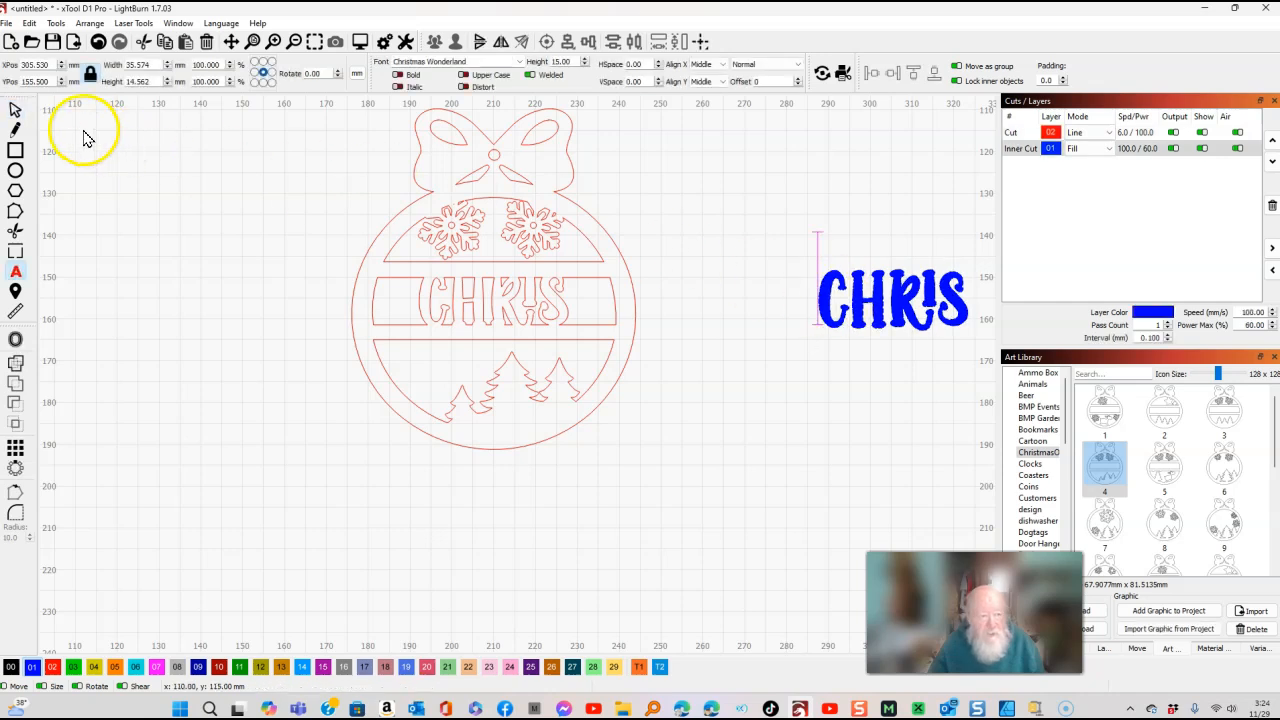
{"action": "left_click", "coordinate": [16, 112]}
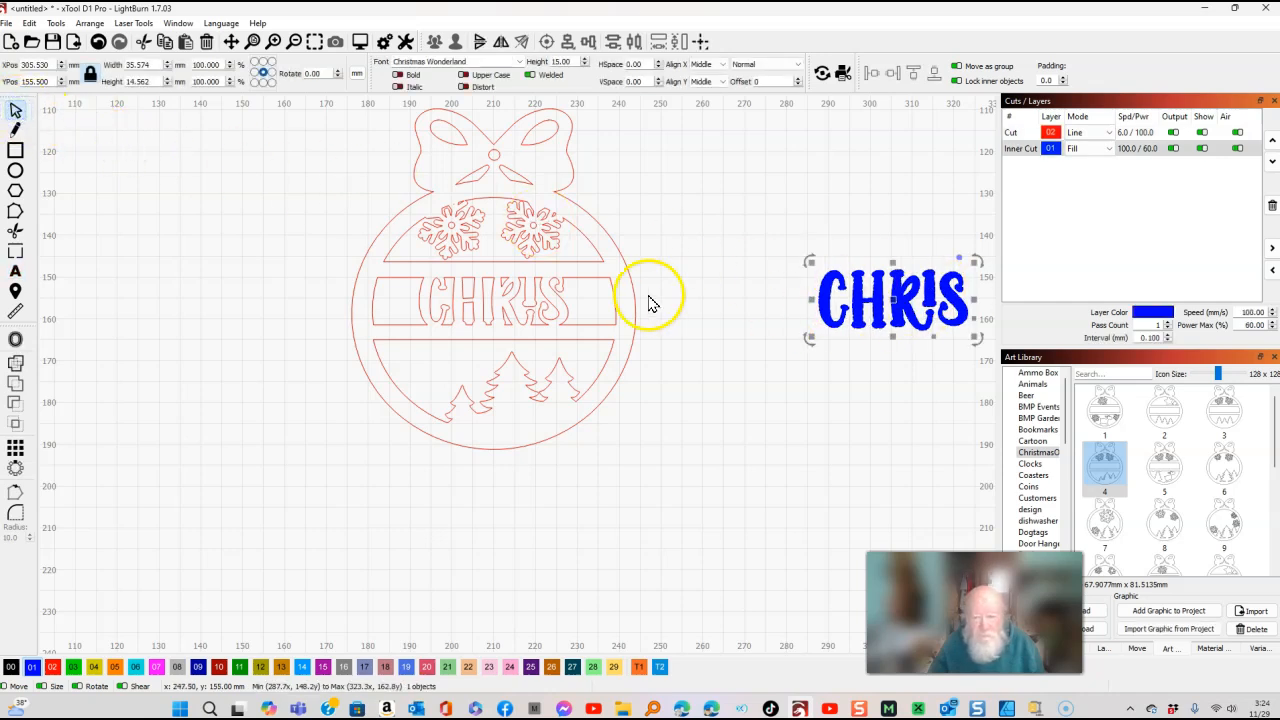
{"action": "left_click", "coordinate": [636, 295], "text": "shift"}
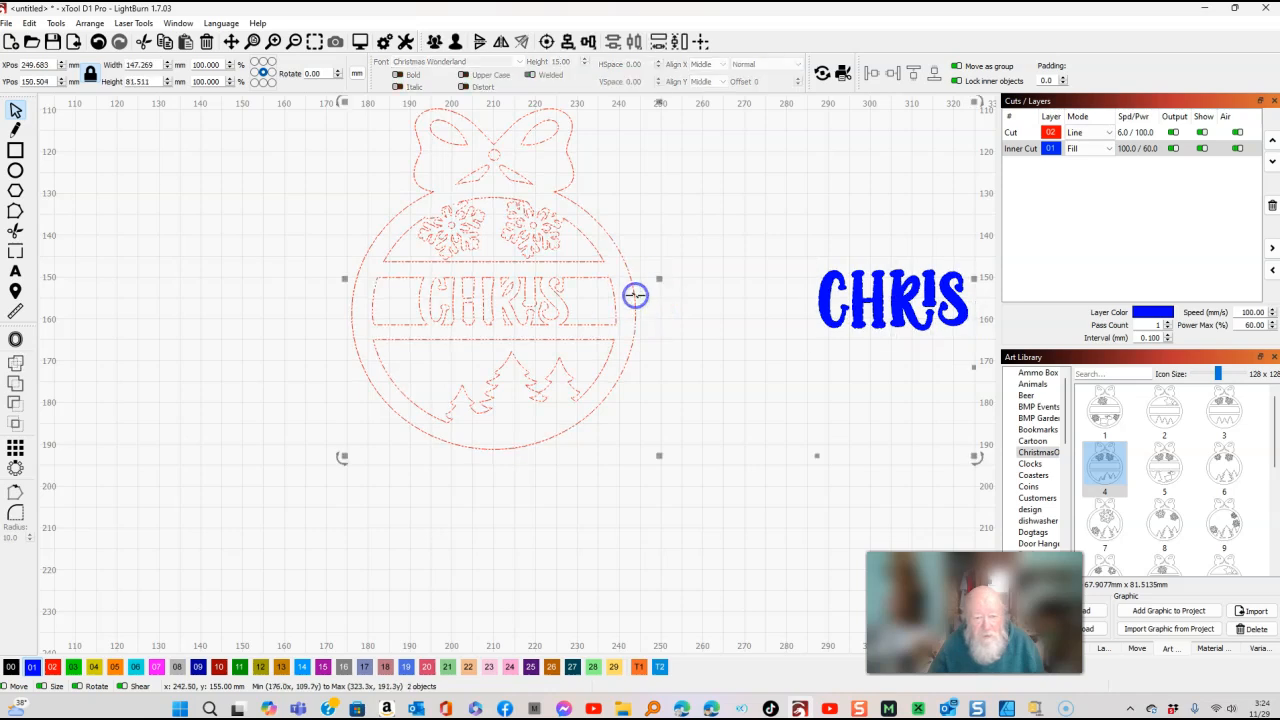
{"action": "left_click", "coordinate": [573, 48]}
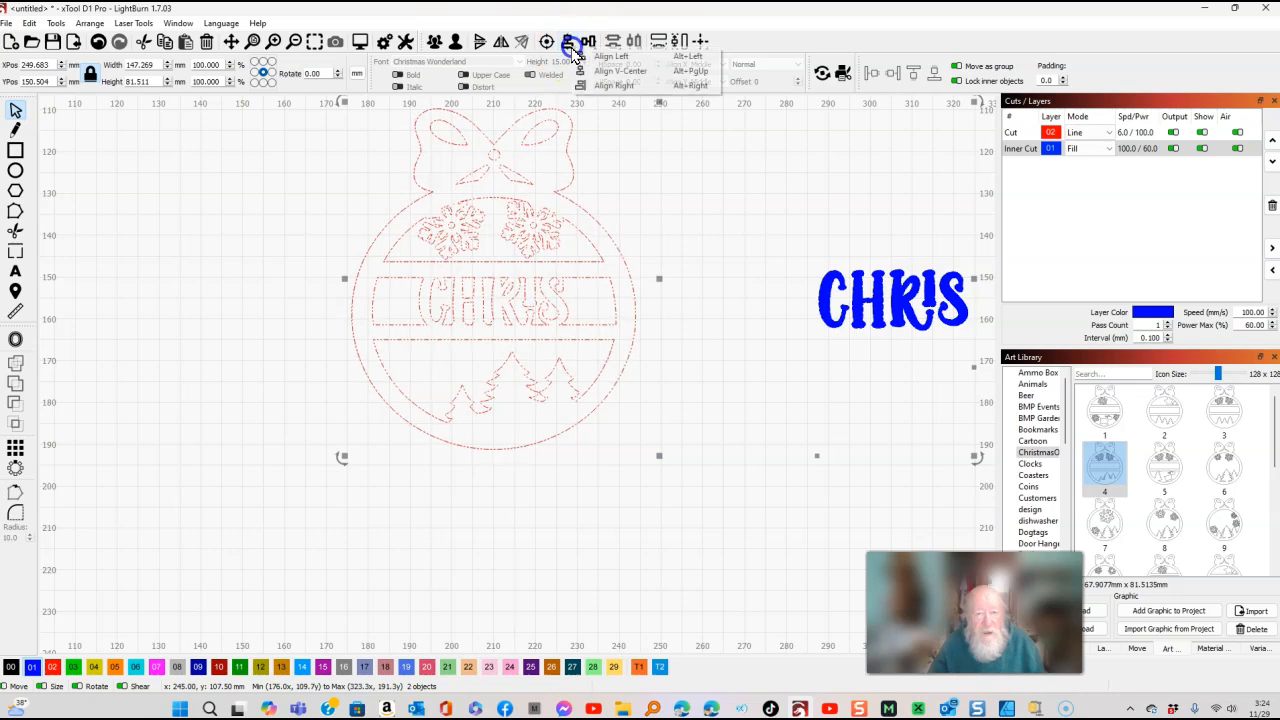
{"action": "left_click", "coordinate": [594, 72]}
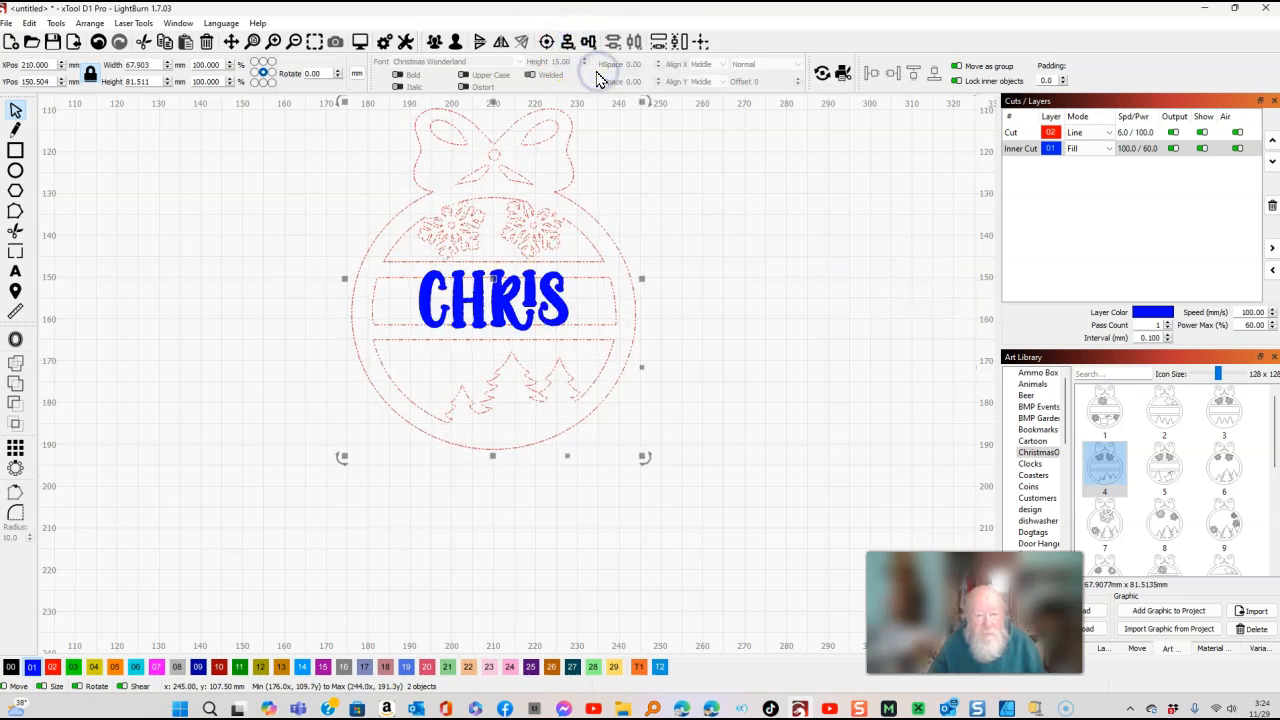
Move the Cut layer below the Inner Cut layer so the fill runs first.
{"action": "left_click", "coordinate": [842, 228]}
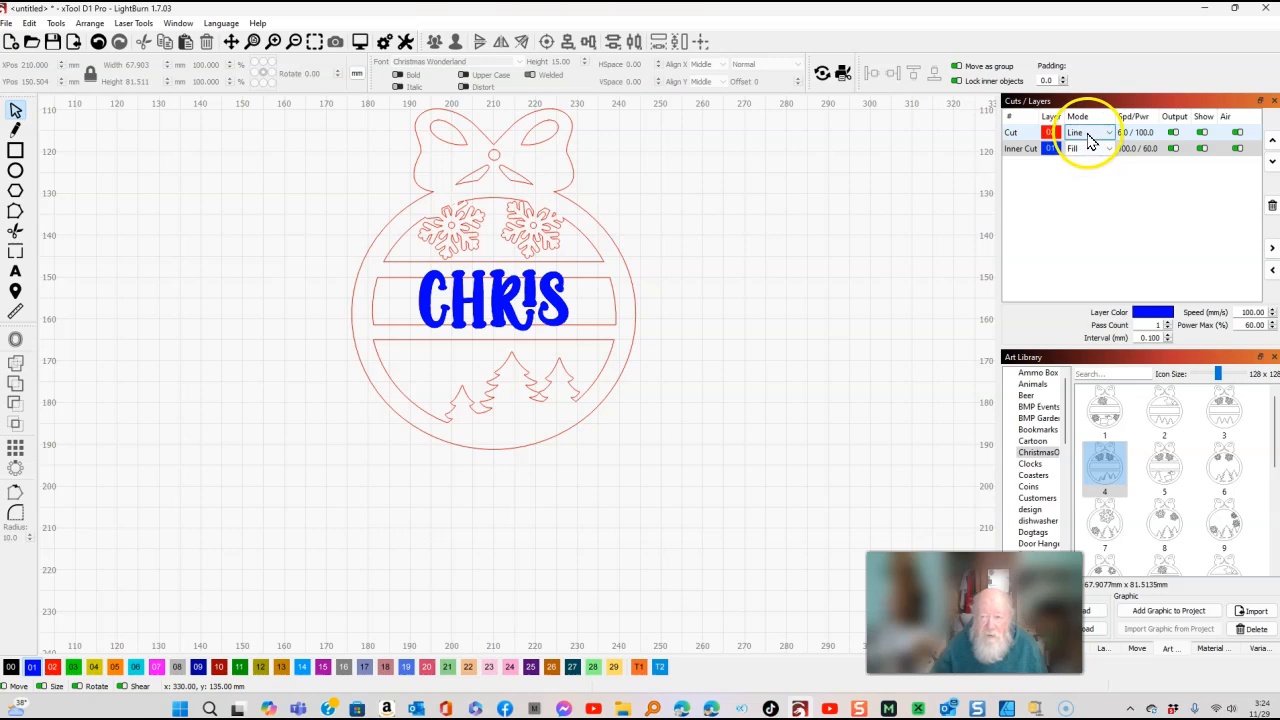
{"action": "left_click", "coordinate": [1027, 137]}
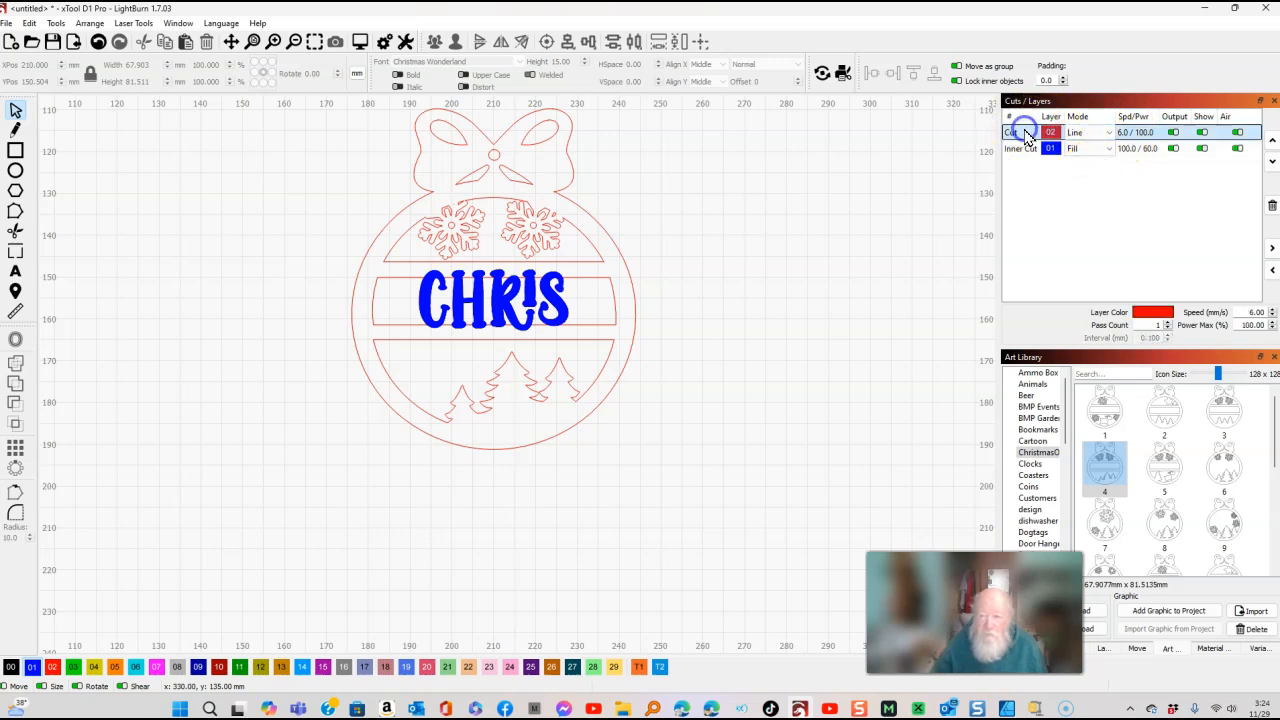
{"action": "left_click", "coordinate": [1272, 163]}
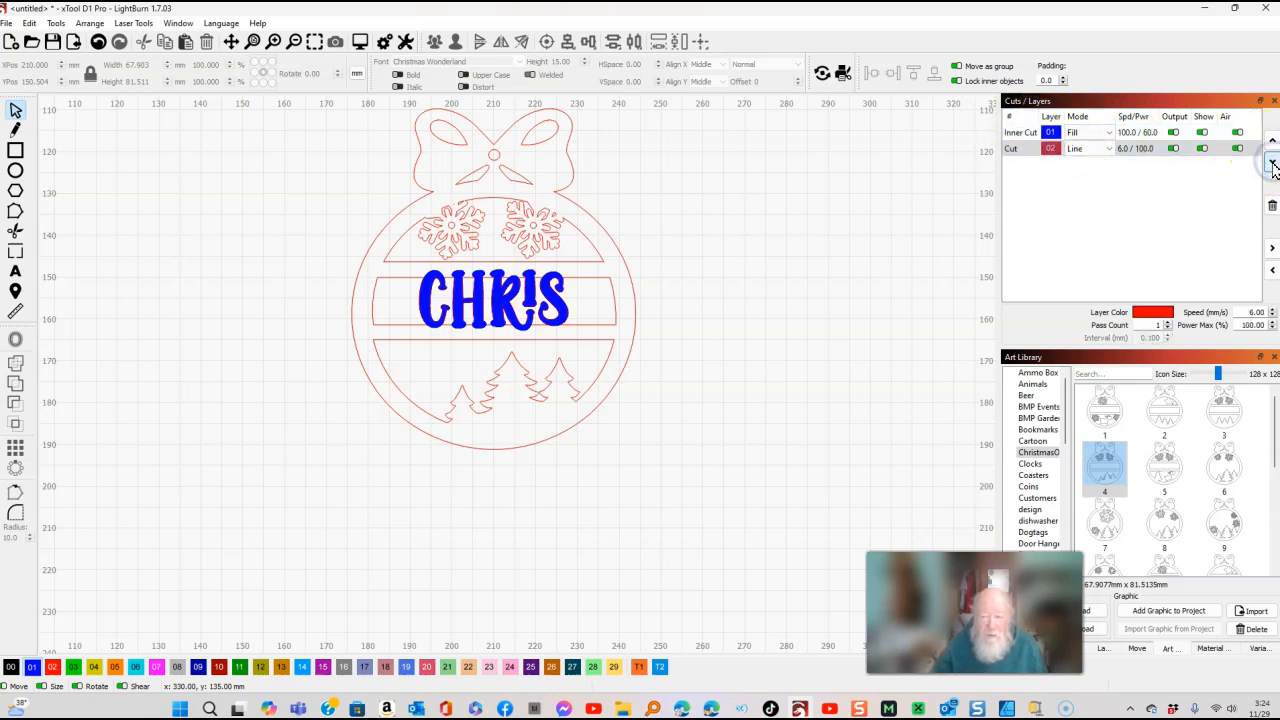
Open the job preview and scrub through its playback before closing it.
{"action": "left_click", "coordinate": [360, 44]}
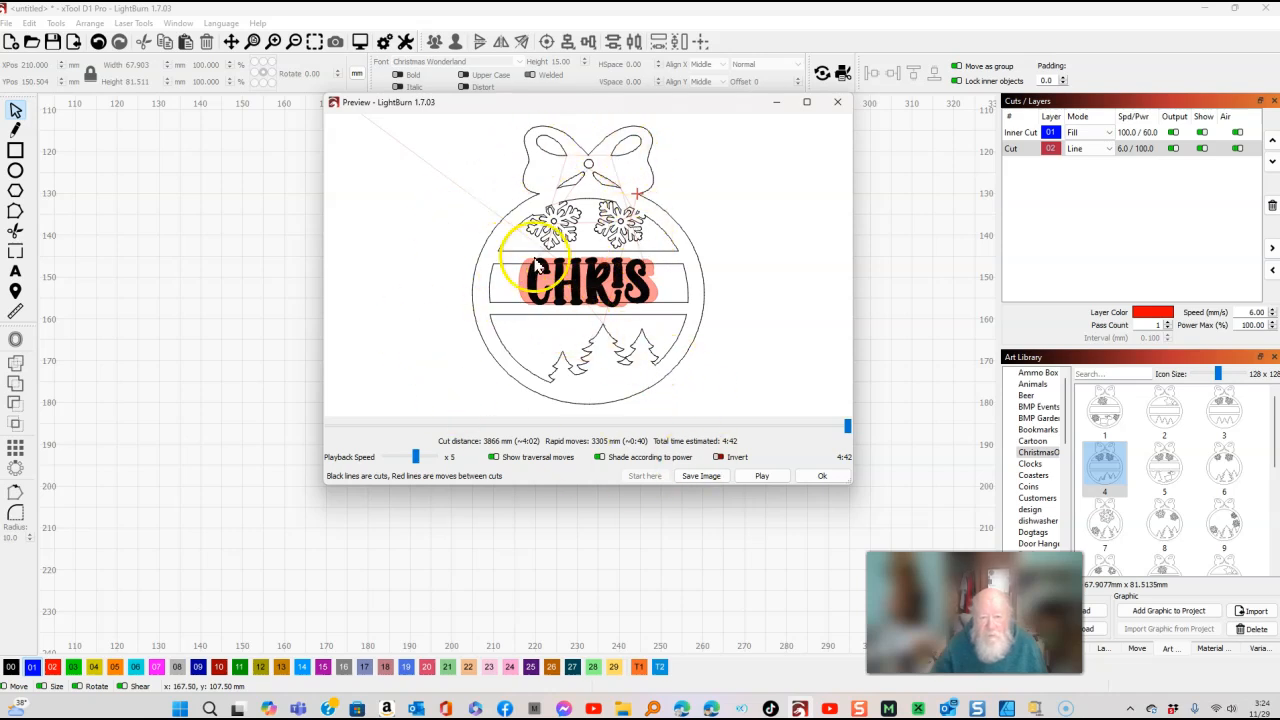
{"action": "mouse_move", "coordinate": [848, 430]}
{"action": "left_mouse_down"}
{"action": "mouse_move", "coordinate": [338, 420]}
{"action": "mouse_move", "coordinate": [757, 421]}
{"action": "mouse_move", "coordinate": [885, 392]}
{"action": "left_mouse_up"}
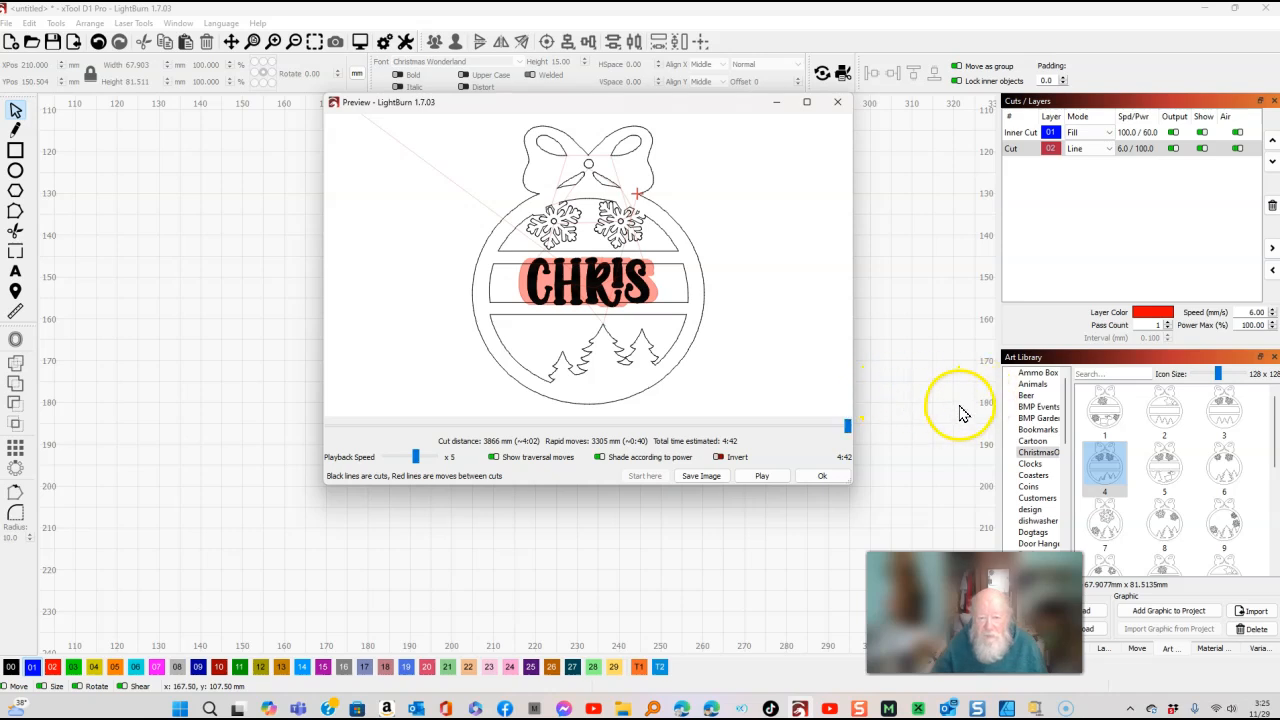
{"action": "left_click", "coordinate": [822, 477]}
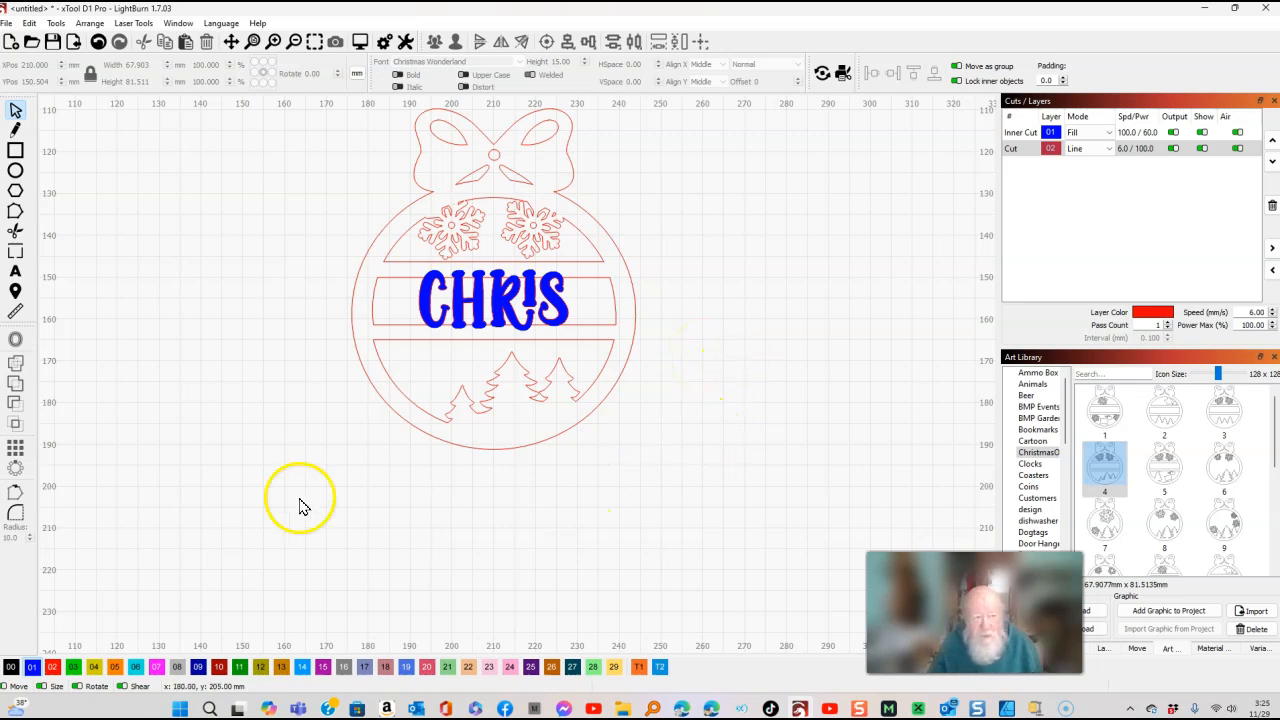
{"action": "left_click", "coordinate": [33, 23]}
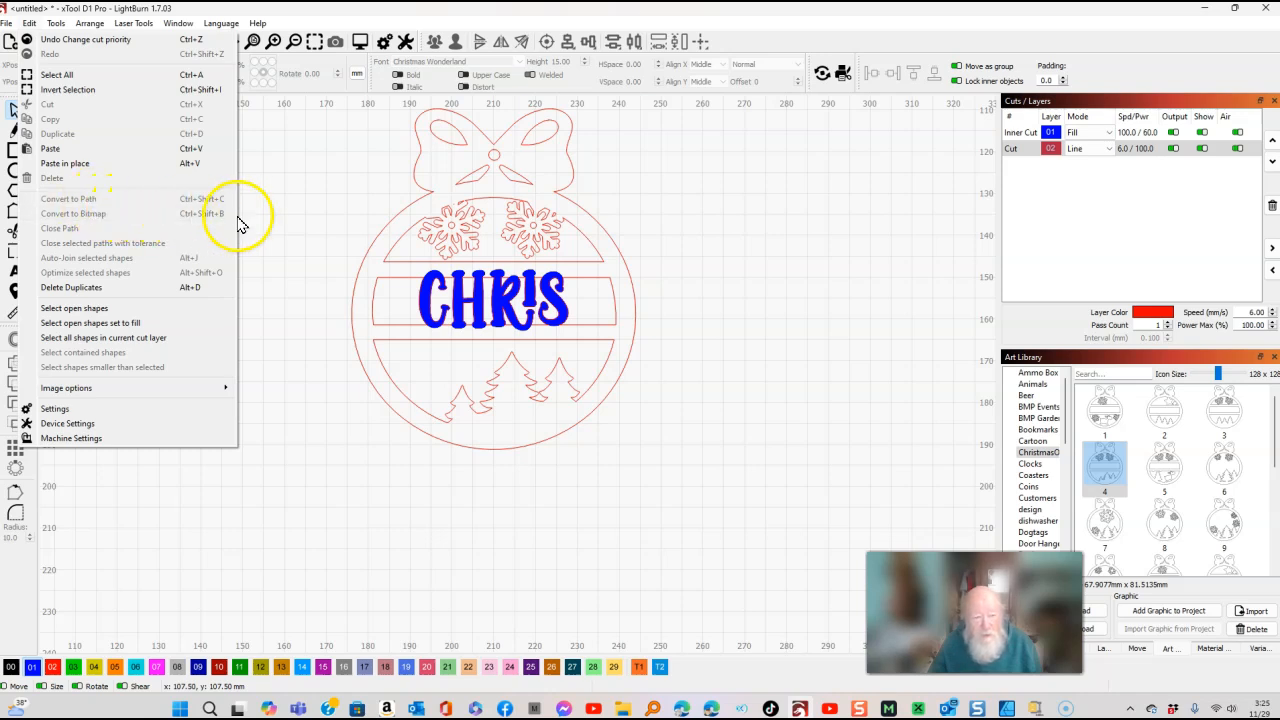
{"action": "left_click", "coordinate": [305, 193]}
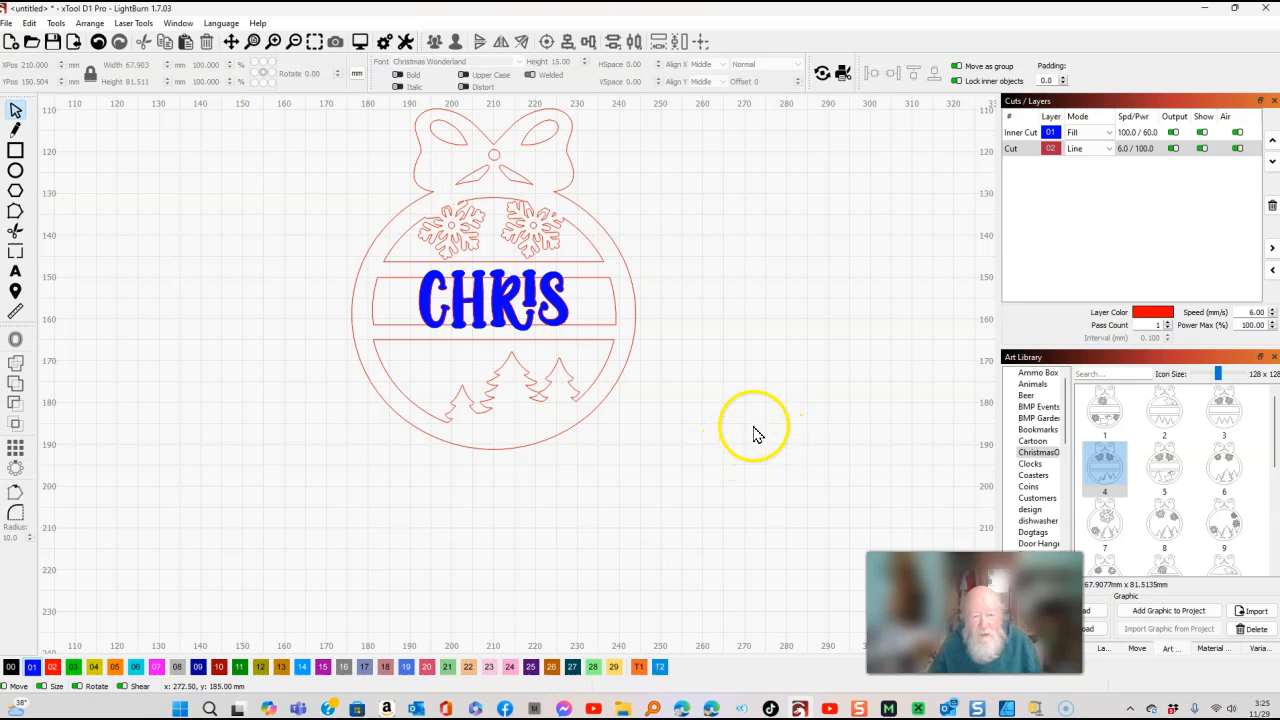